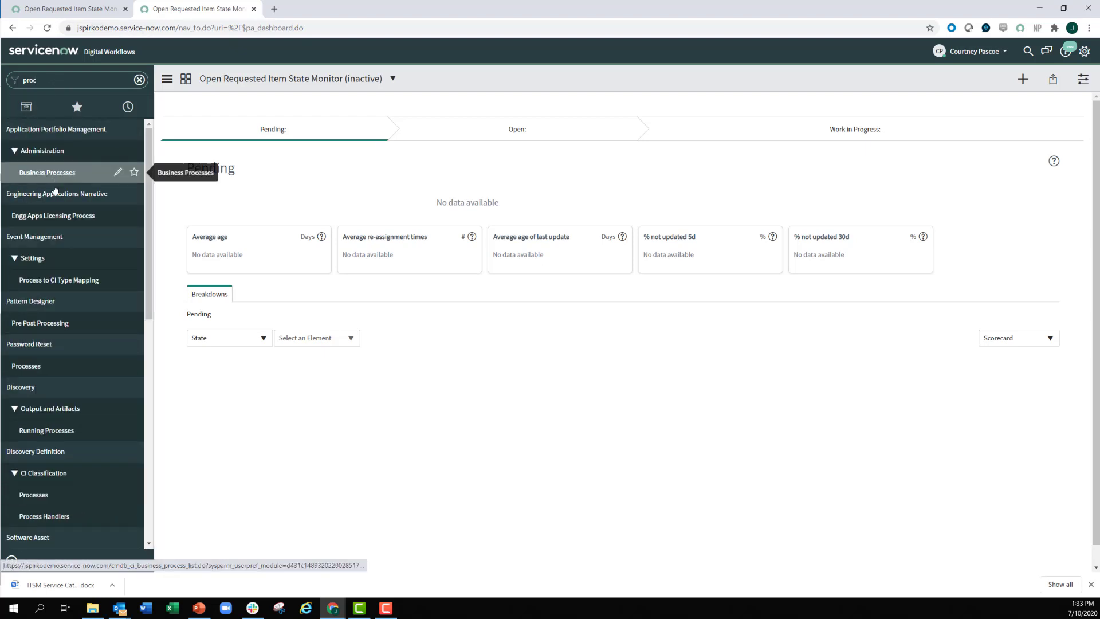
Add the Procurement application to the favorites and expand it in the favorites list.
{"action": "scroll", "coordinate": [57, 250], "scroll_direction": "down", "scroll_amount": 10}
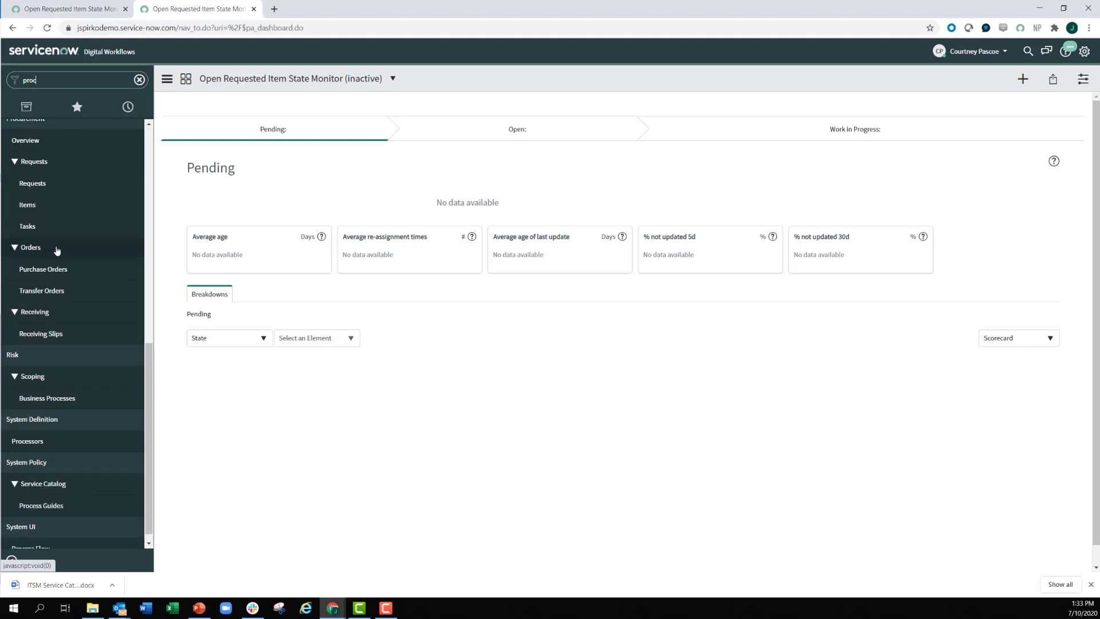
{"action": "scroll", "coordinate": [57, 250], "scroll_direction": "up", "scroll_amount": 3}
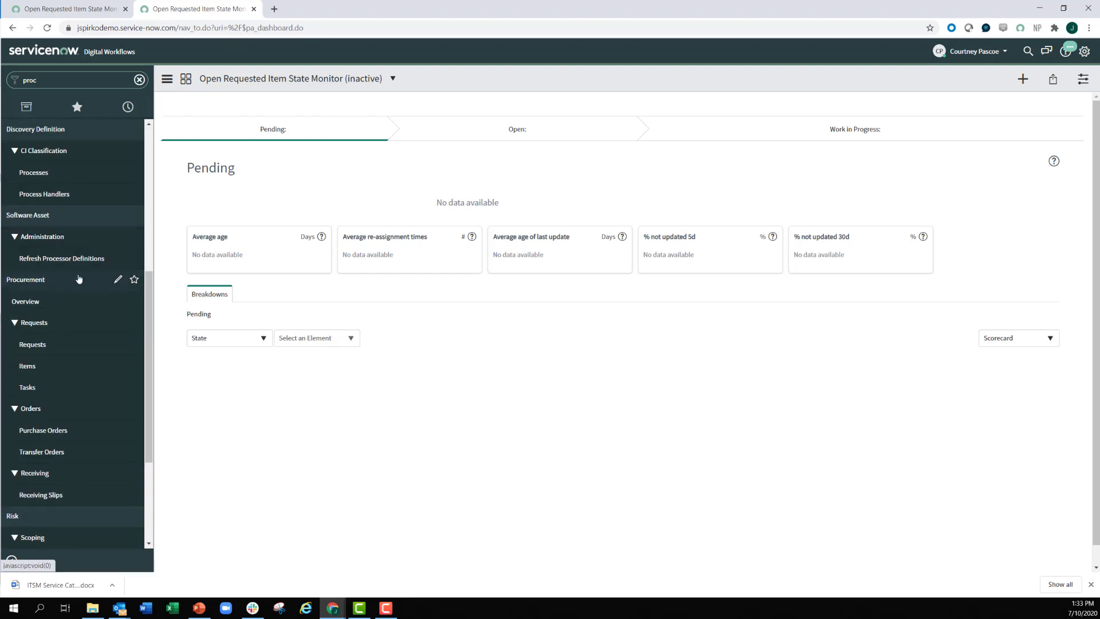
{"action": "left_click", "coordinate": [132, 280]}
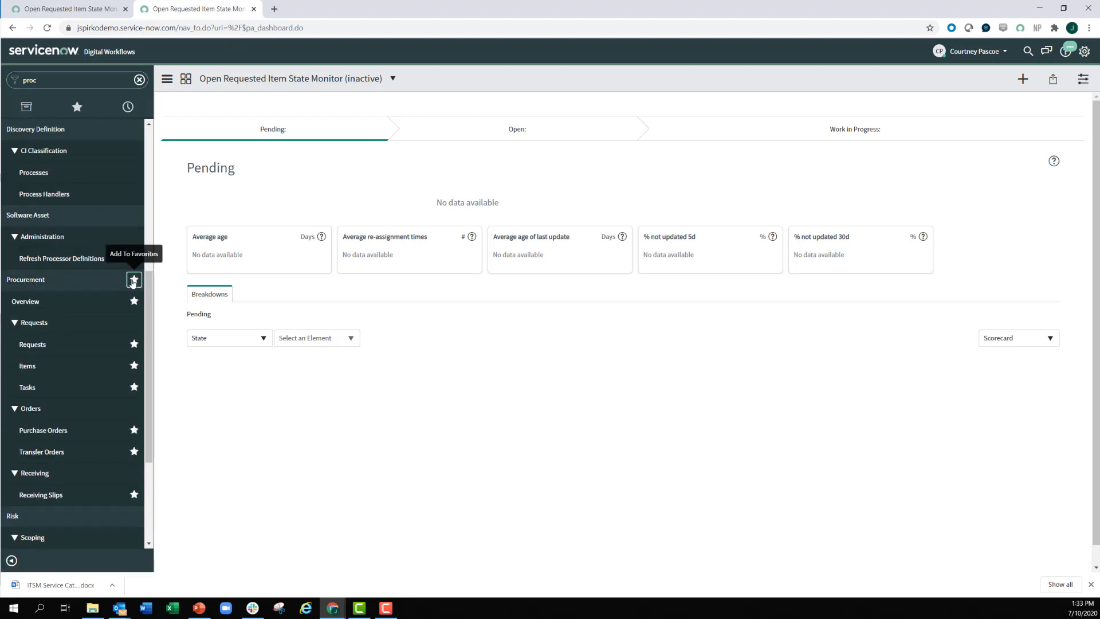
{"action": "left_click", "coordinate": [95, 108]}
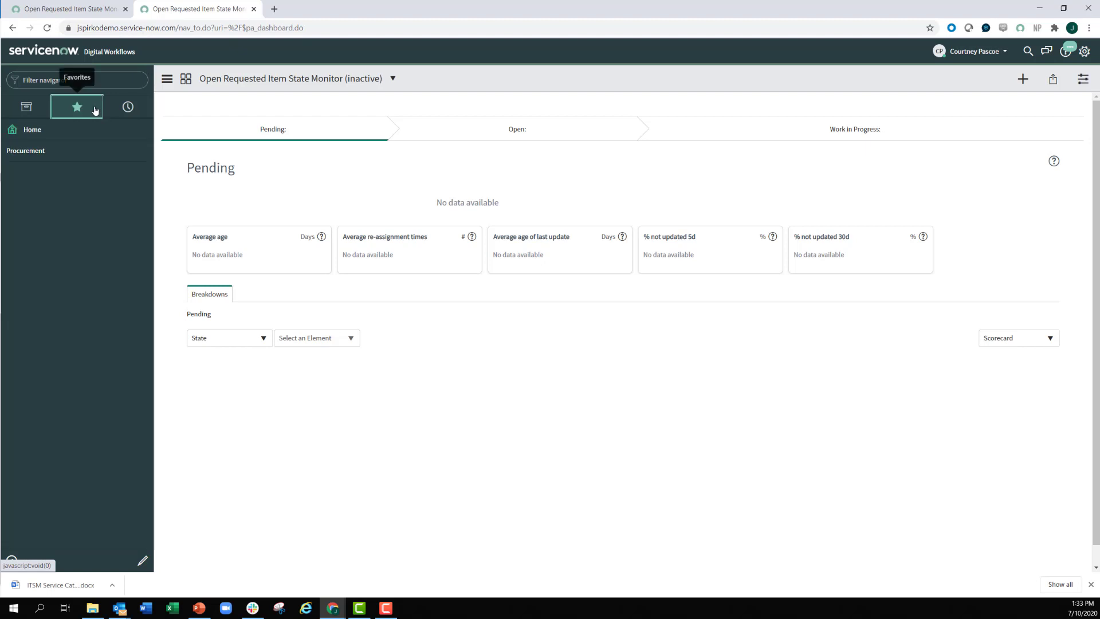
{"action": "left_click", "coordinate": [28, 151]}
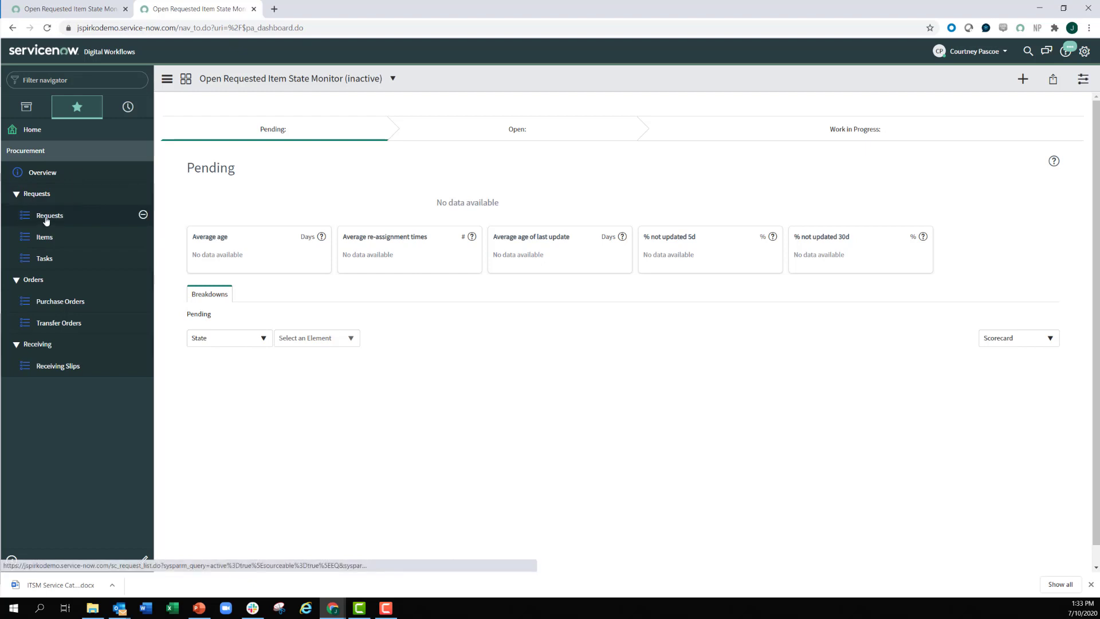
Close the extra browser tab and duplicate the remaining dashboard tab.
{"action": "left_click", "coordinate": [125, 9]}
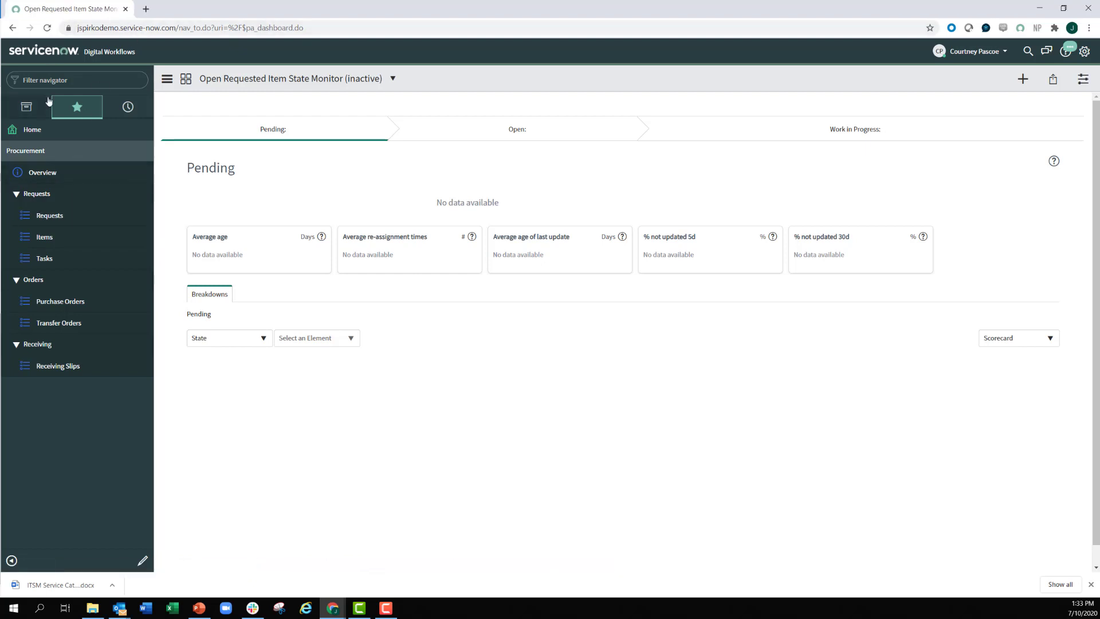
{"action": "right_click", "coordinate": [59, 11]}
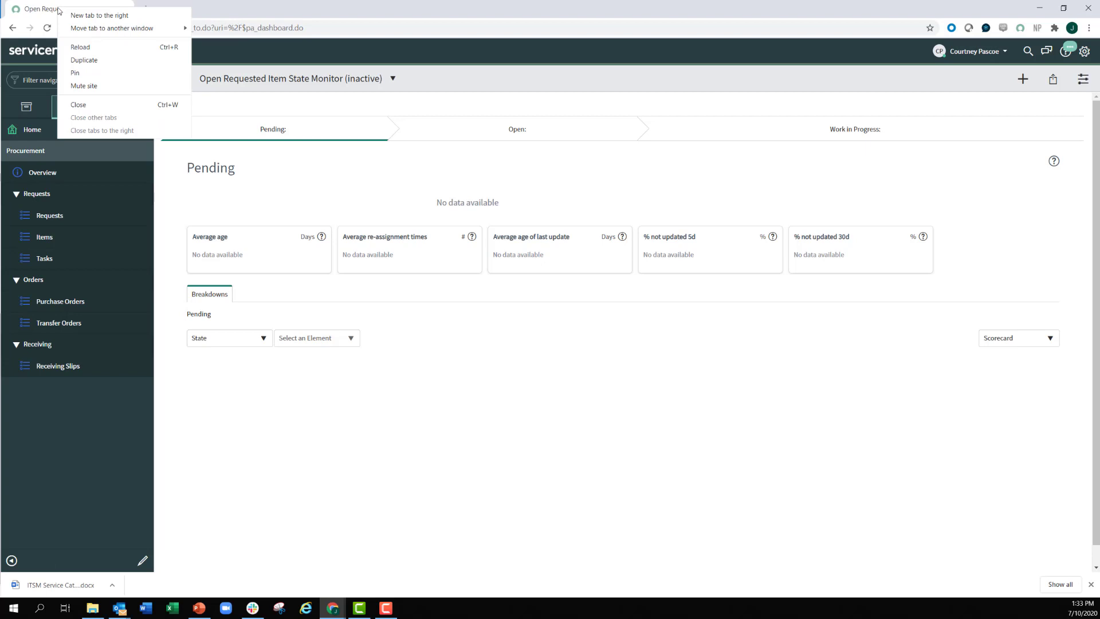
{"action": "left_click", "coordinate": [81, 61]}
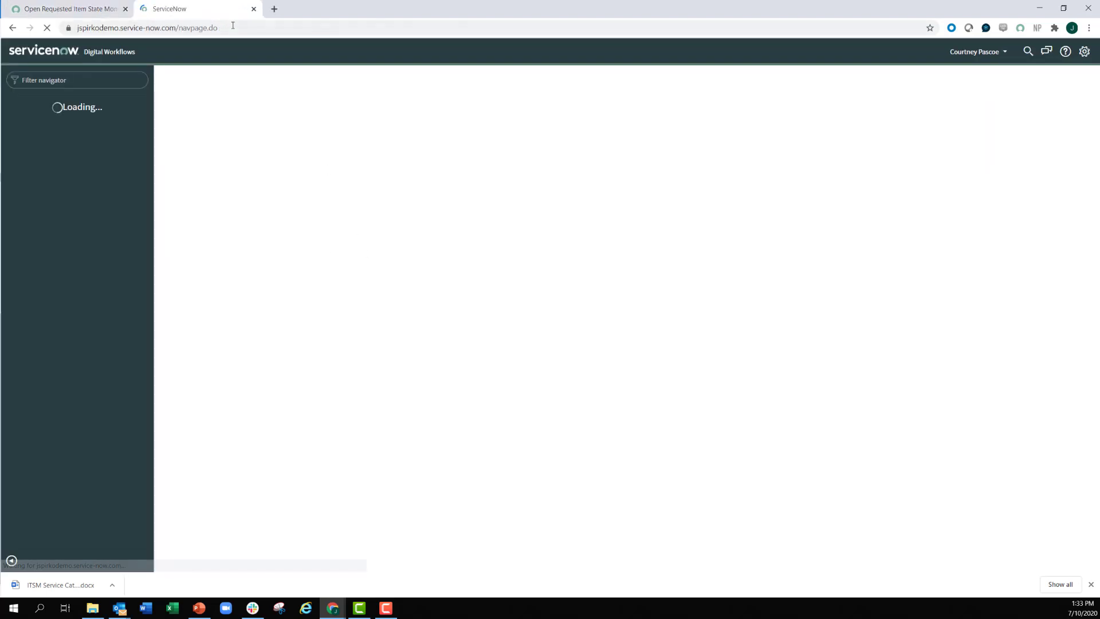
Load the instance's Service Portal in the duplicated tab by changing the address path to /sp.
{"action": "left_click", "coordinate": [232, 25]}
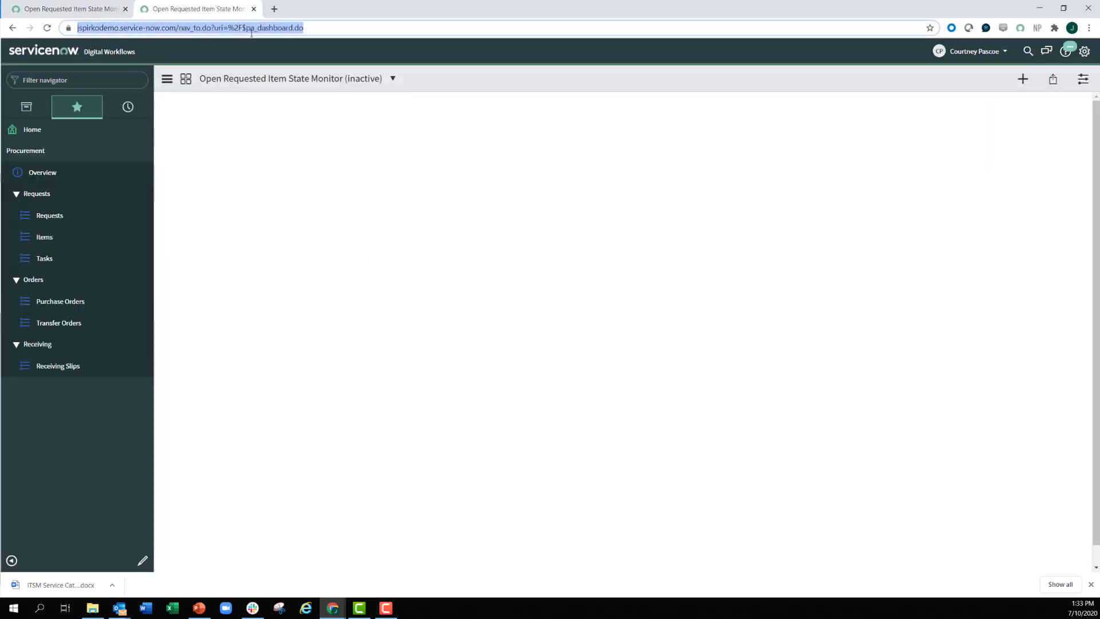
{"action": "left_click_drag", "start_coordinate": [317, 28], "coordinate": [204, 53]}
{"action": "key", "text": "BackSpace"}
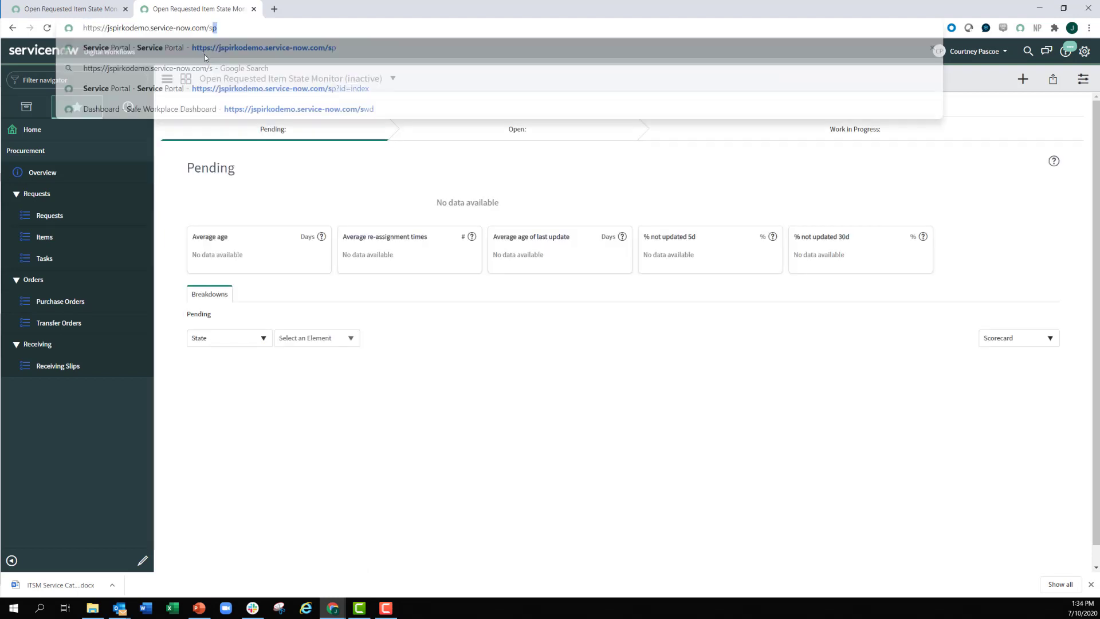
{"action": "type", "text": "sp"}
{"action": "key", "text": "Return"}
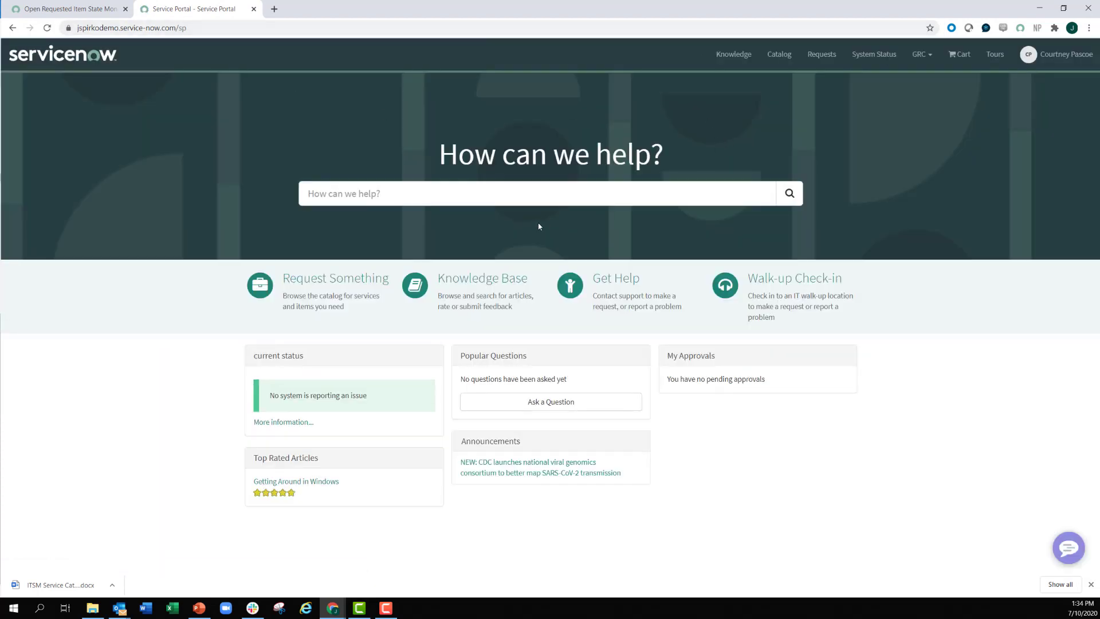
Search the portal for "iphone", open the Apple iPhone 6s and add it to the cart.
{"action": "left_click", "coordinate": [546, 190]}
{"action": "type", "text": "iphone"}
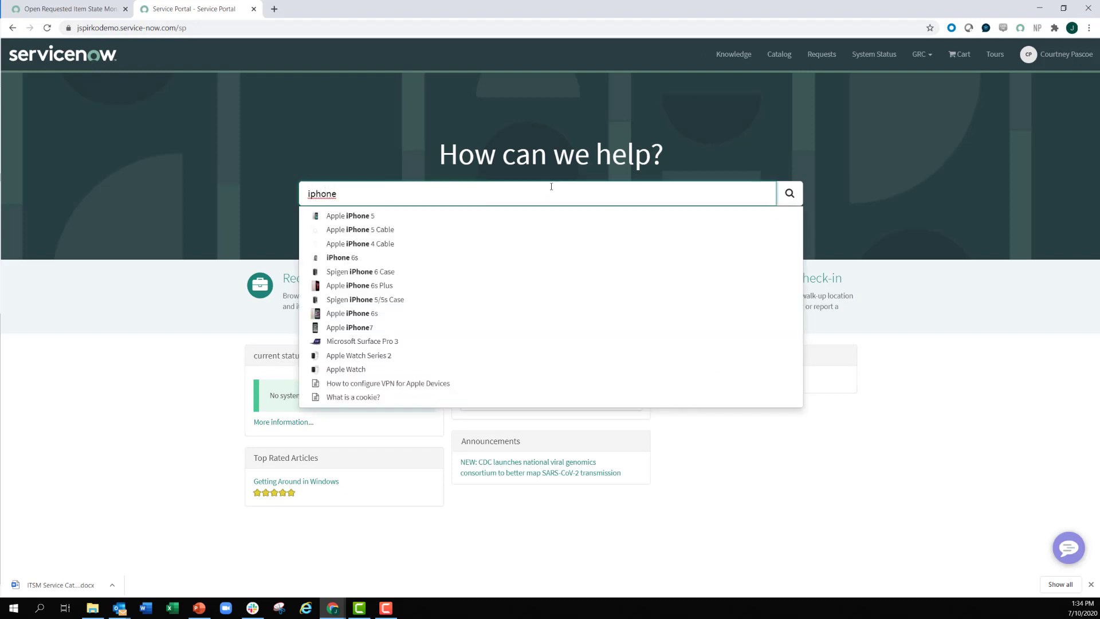
{"action": "left_click", "coordinate": [360, 315]}
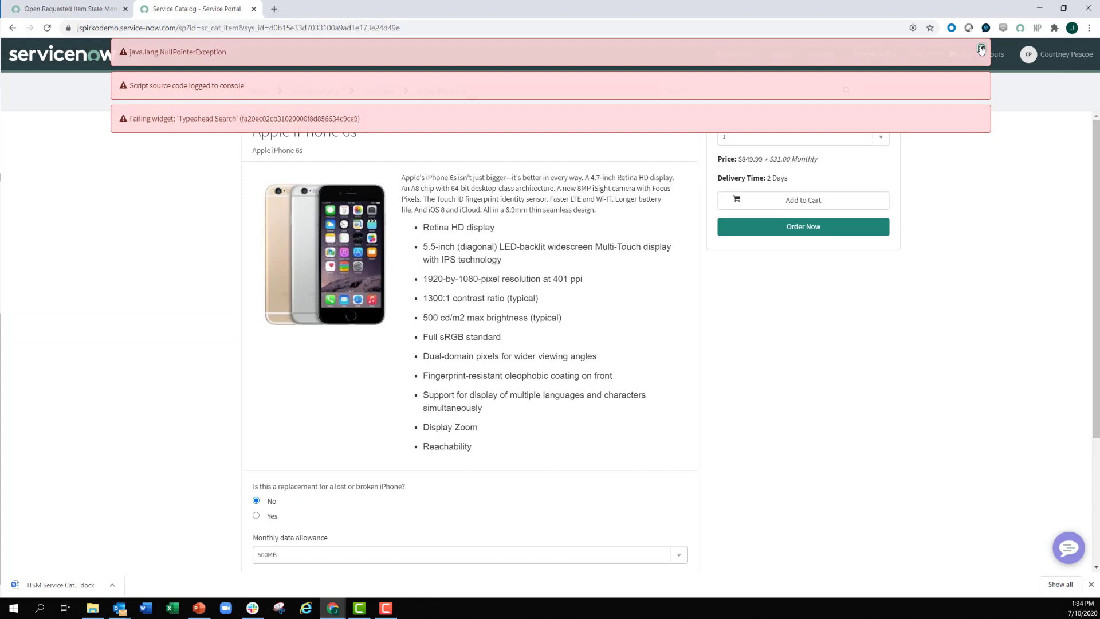
{"action": "left_click", "coordinate": [980, 49]}
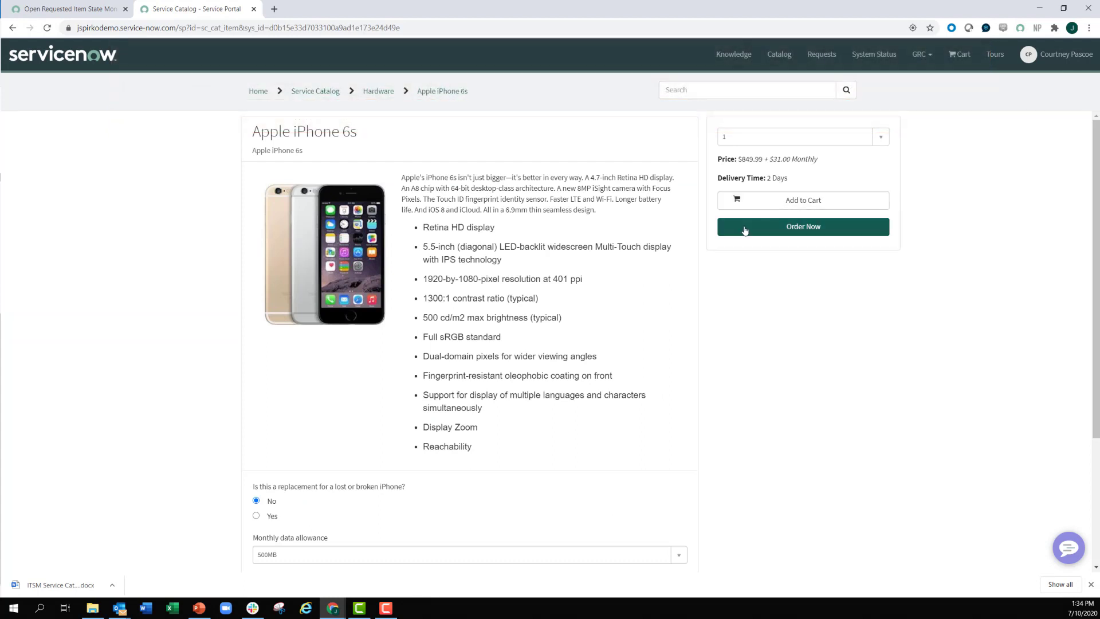
{"action": "left_click", "coordinate": [777, 198]}
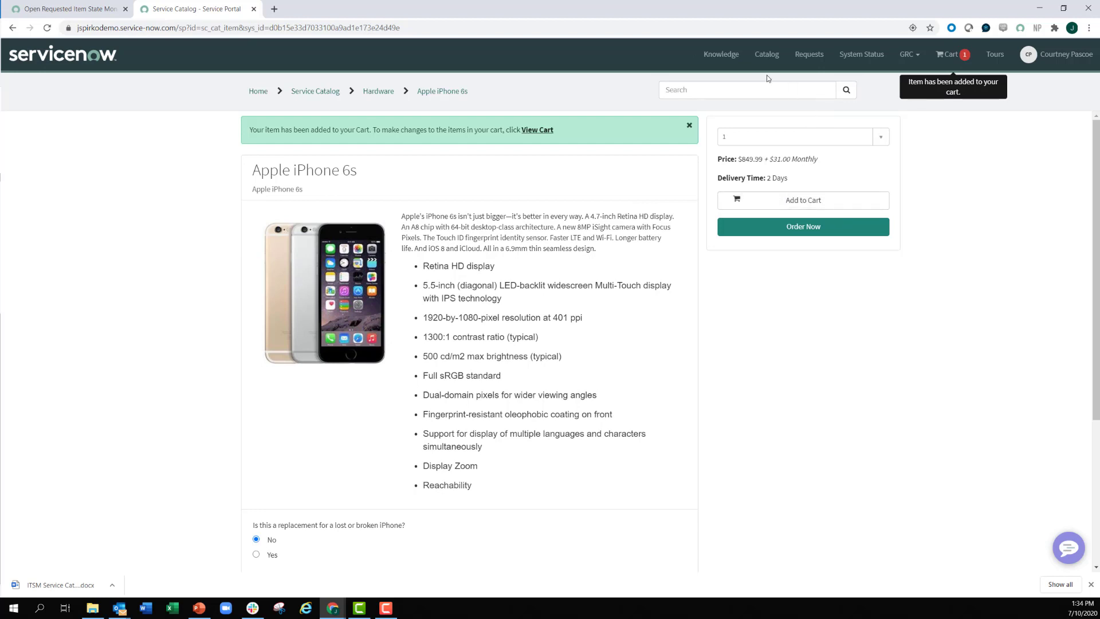
Search the catalog for "mac" and open the Developer Laptop (Mac) item.
{"action": "left_click", "coordinate": [685, 89]}
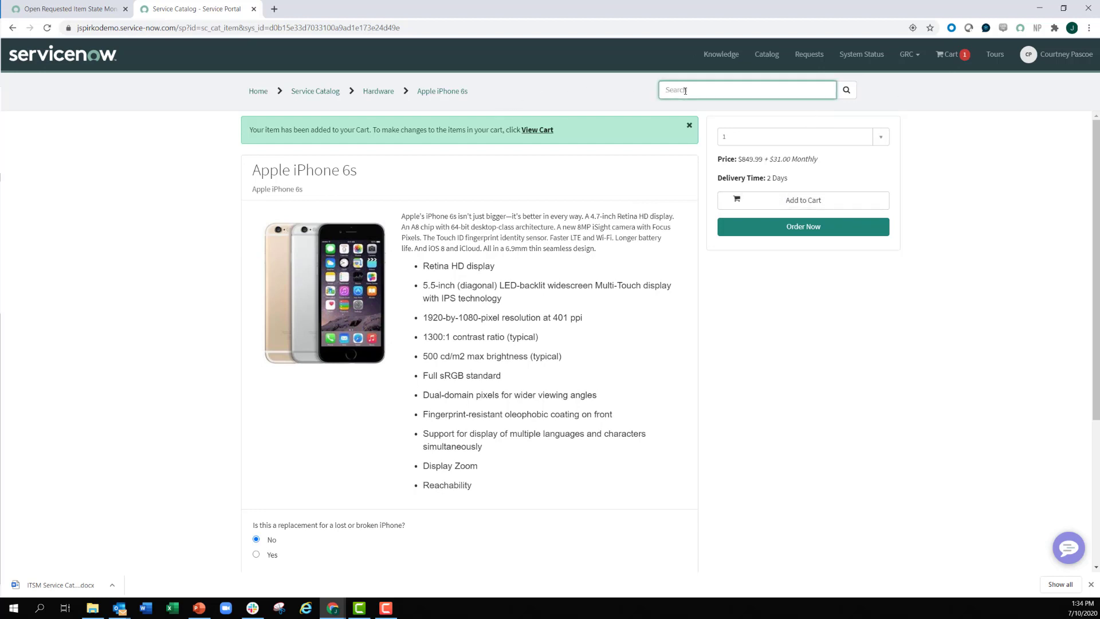
{"action": "type", "text": "mac"}
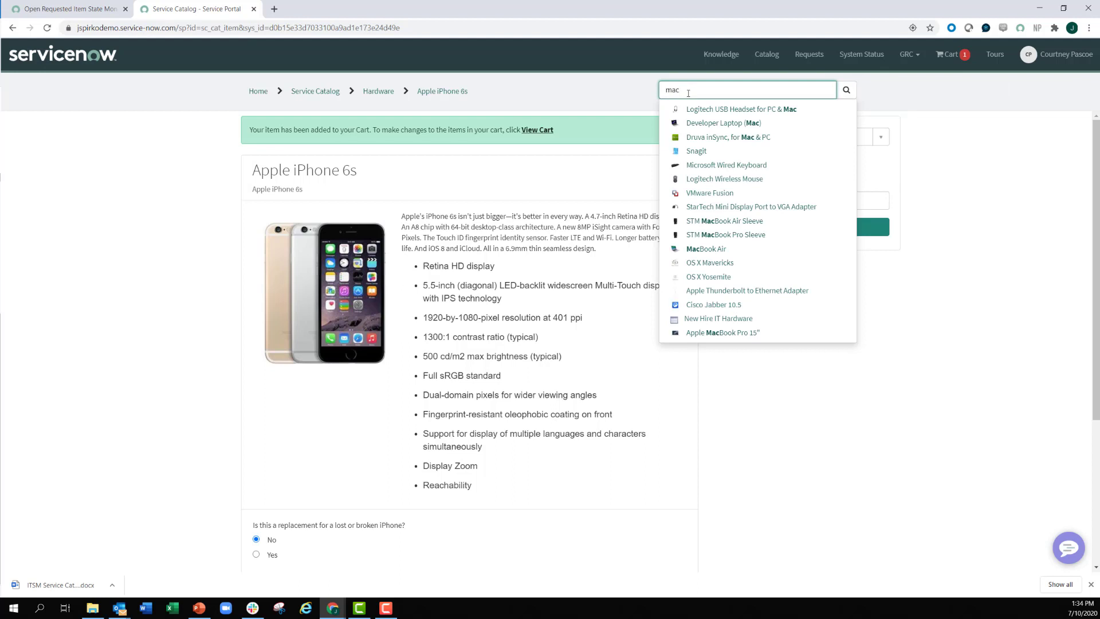
{"action": "left_click", "coordinate": [710, 123]}
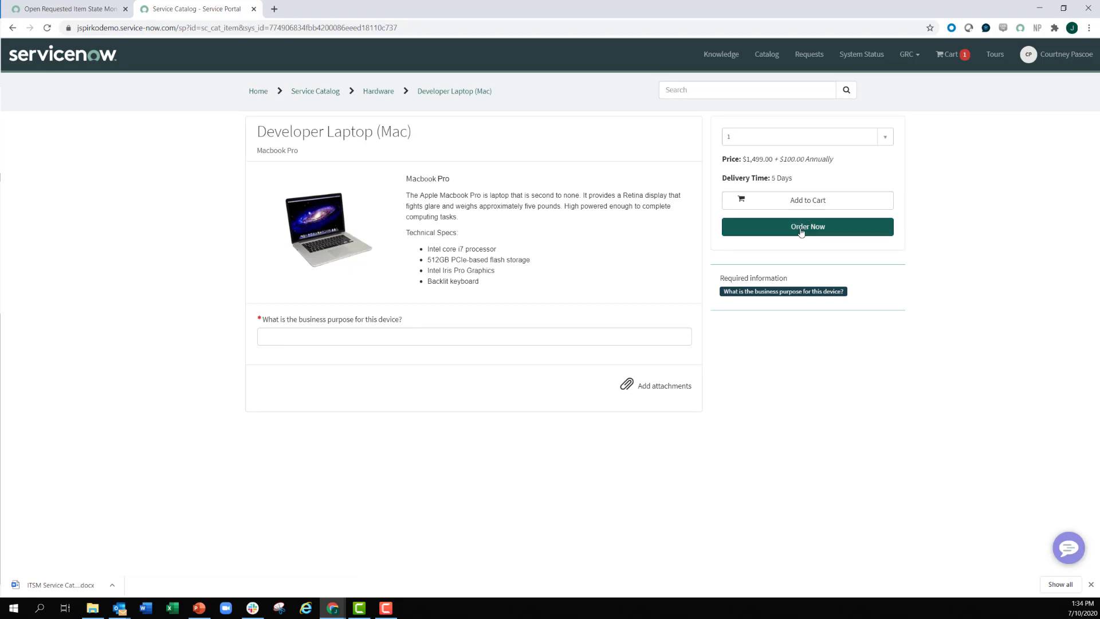
Try to order the Developer Laptop (Mac) and add it to the cart with the business purpose left blank.
{"action": "left_click", "coordinate": [802, 228]}
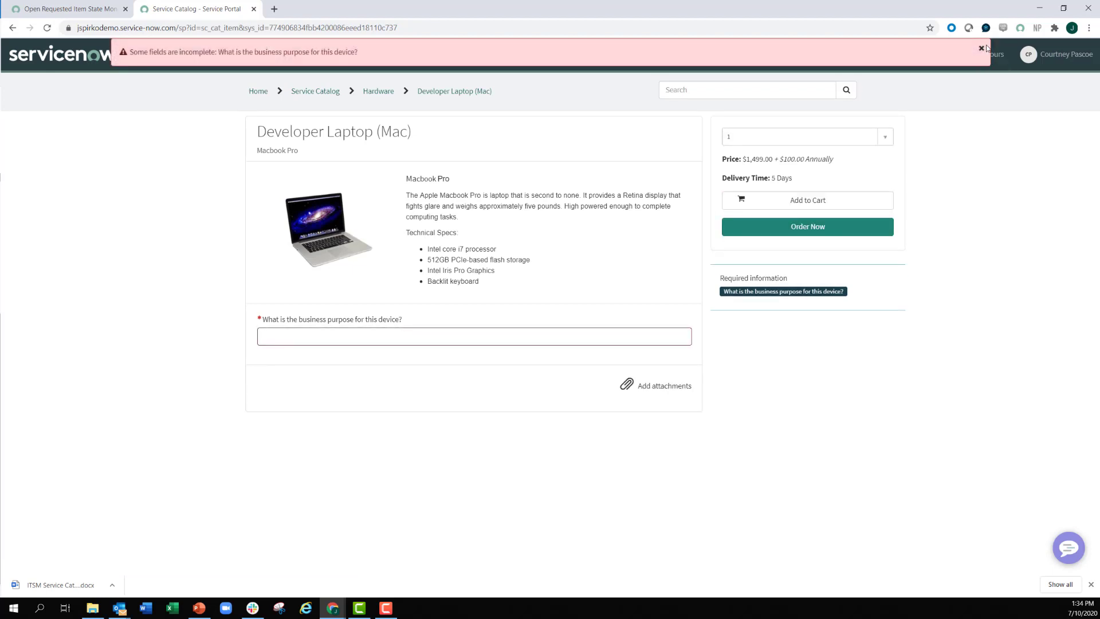
{"action": "left_click", "coordinate": [982, 49]}
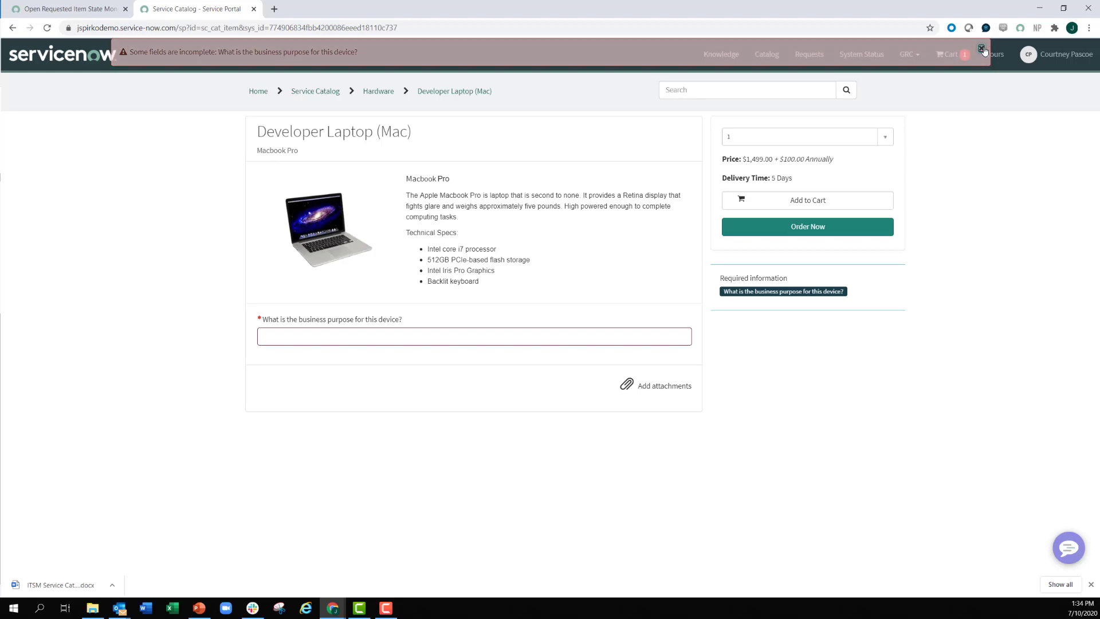
{"action": "left_click", "coordinate": [948, 54]}
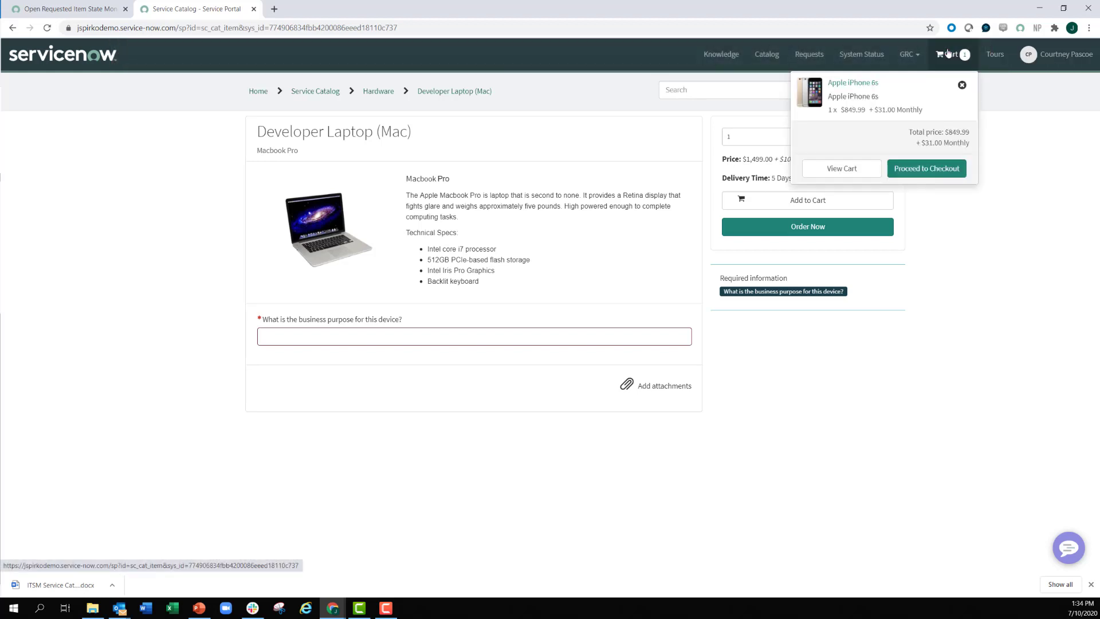
{"action": "left_click", "coordinate": [953, 244]}
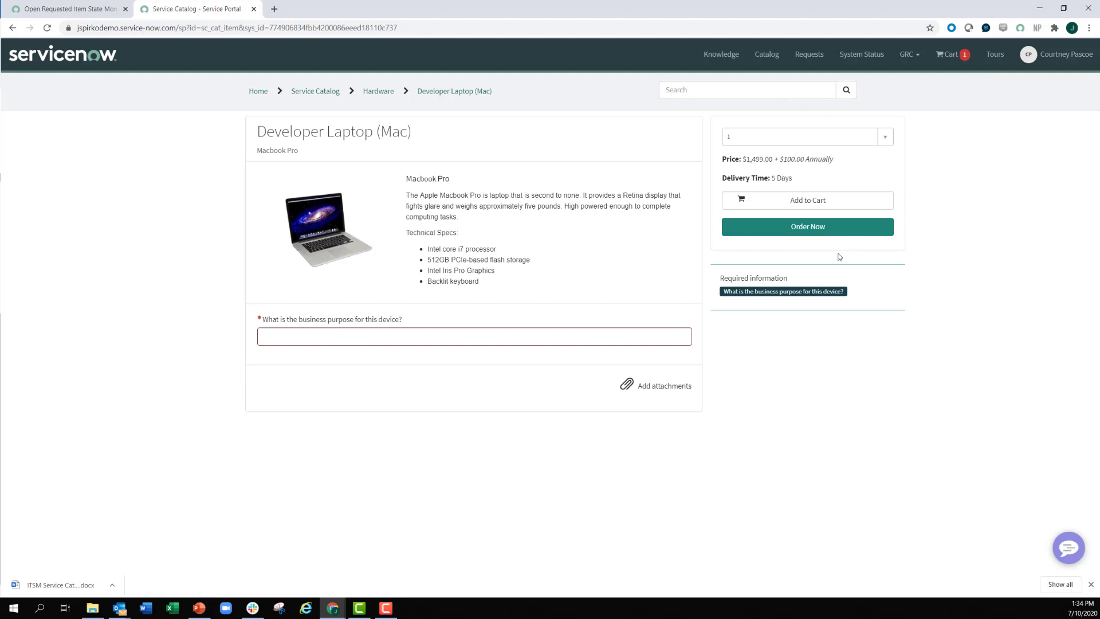
{"action": "left_click", "coordinate": [808, 202]}
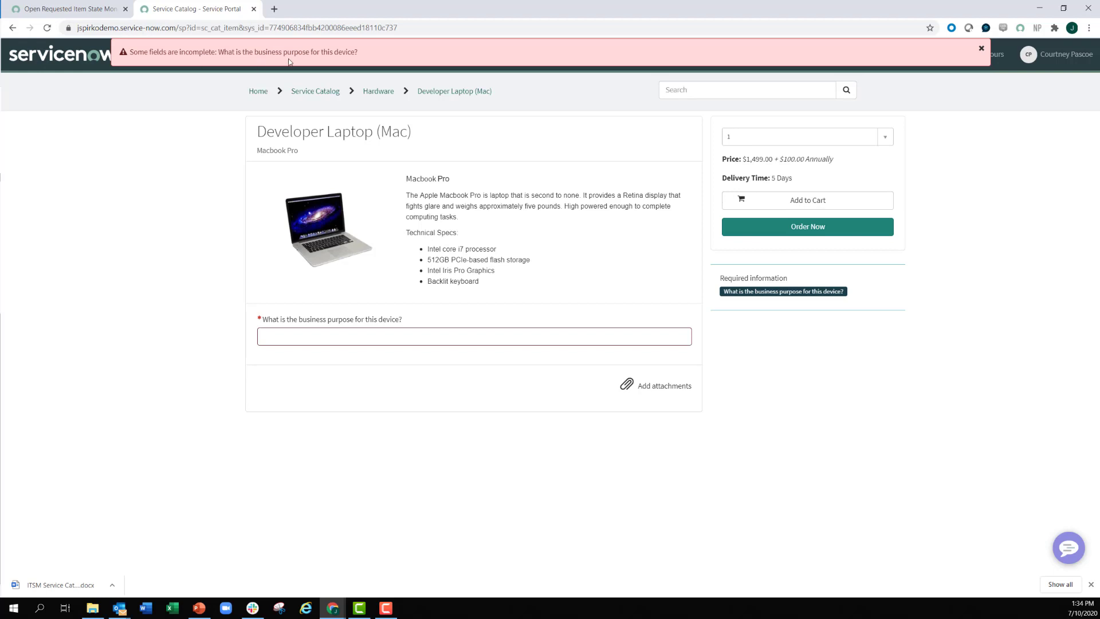
Enter "sadfsadfasdf" as the laptop's business purpose and add the laptop to the cart.
{"action": "left_click", "coordinate": [308, 334]}
{"action": "type", "text": "sadfsadfasdf"}
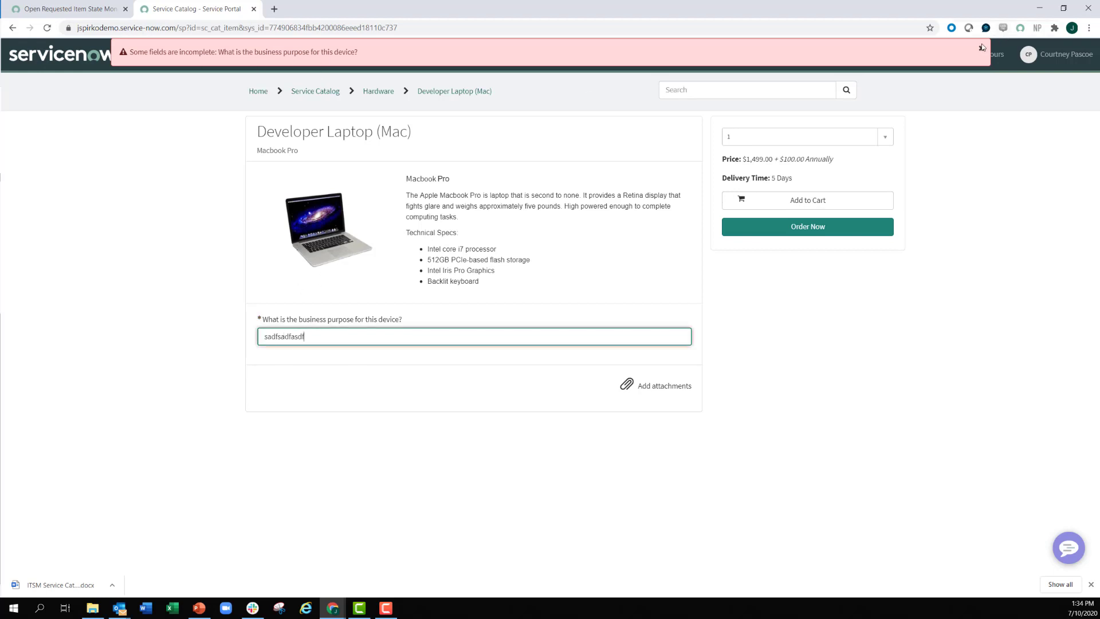
{"action": "left_click", "coordinate": [981, 47]}
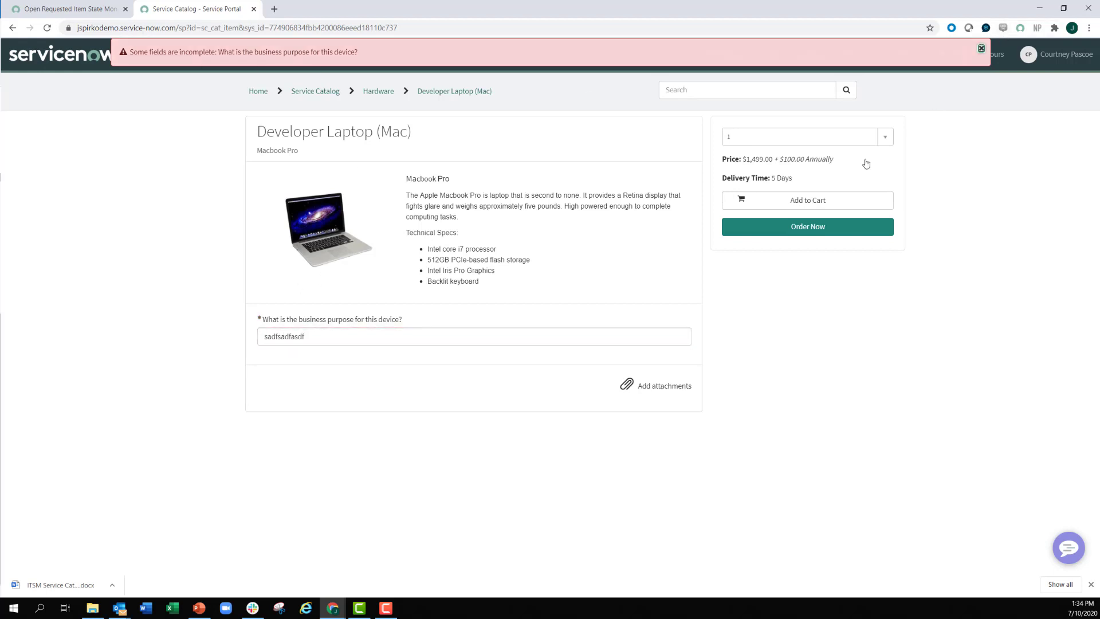
{"action": "left_click", "coordinate": [797, 200]}
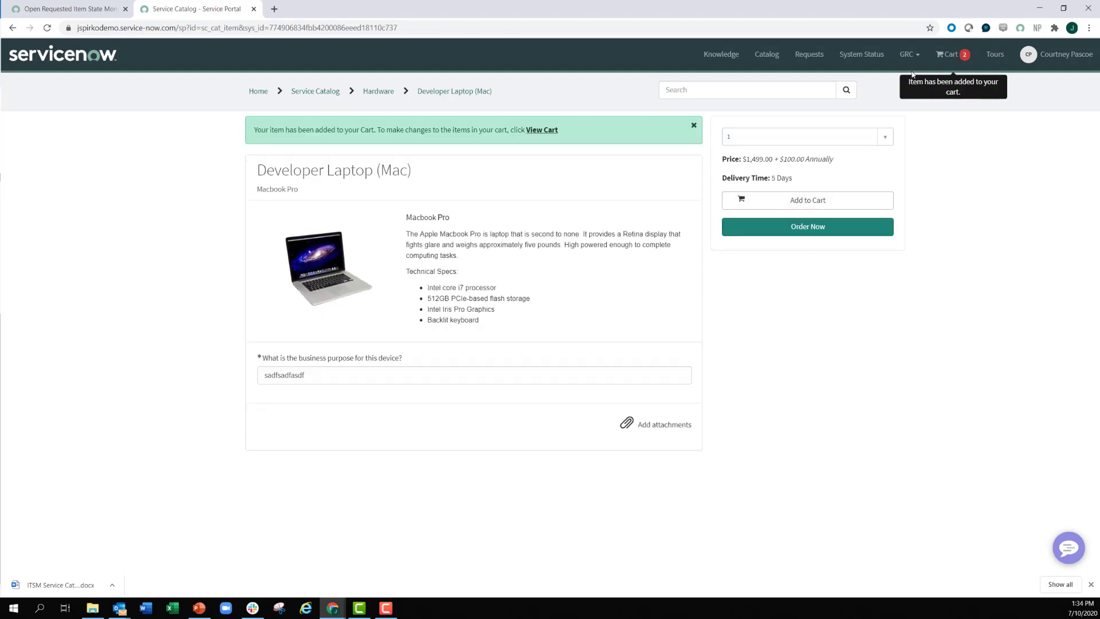
Check out the cart containing the phone and the laptop, keeping the default requester in the order confirmation.
{"action": "left_click", "coordinate": [944, 55]}
{"action": "left_click", "coordinate": [926, 228]}
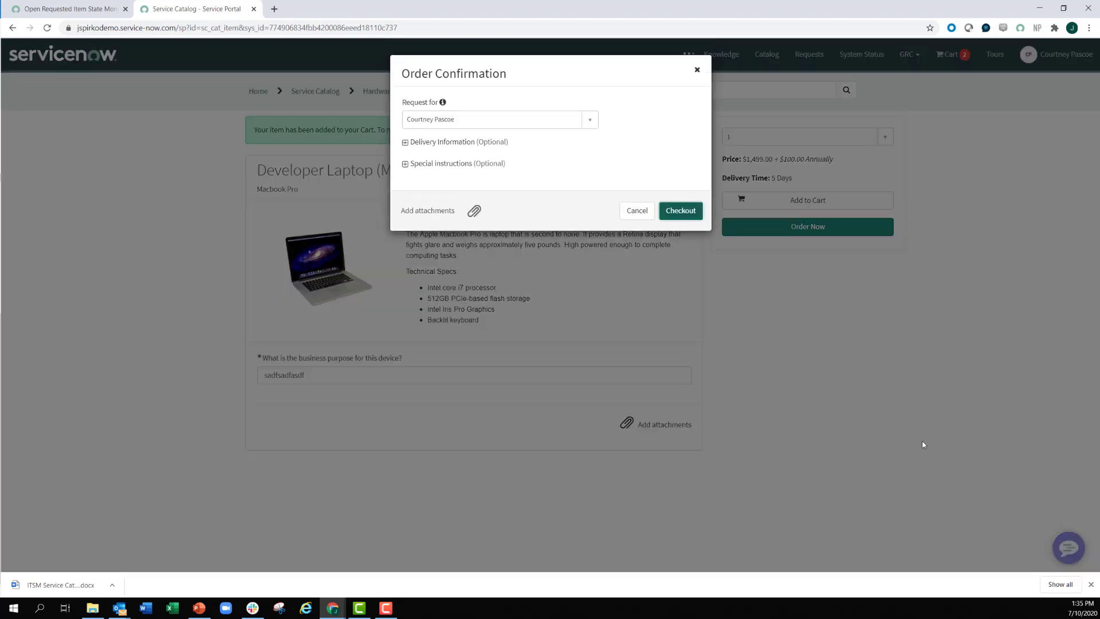
{"action": "left_click", "coordinate": [677, 212]}
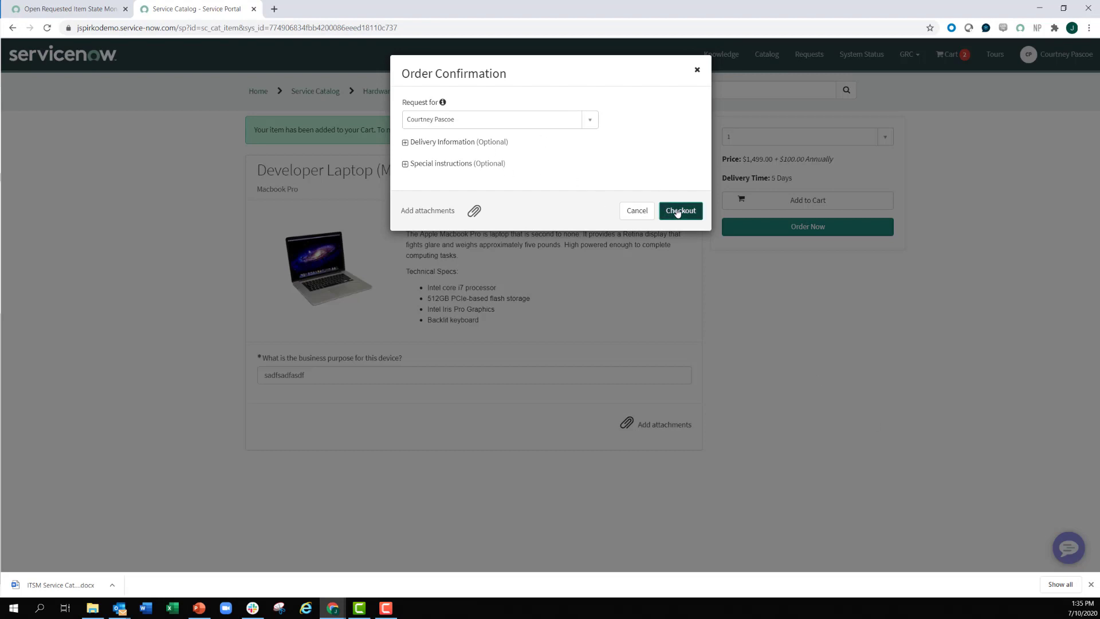
{"action": "left_click", "coordinate": [677, 212]}
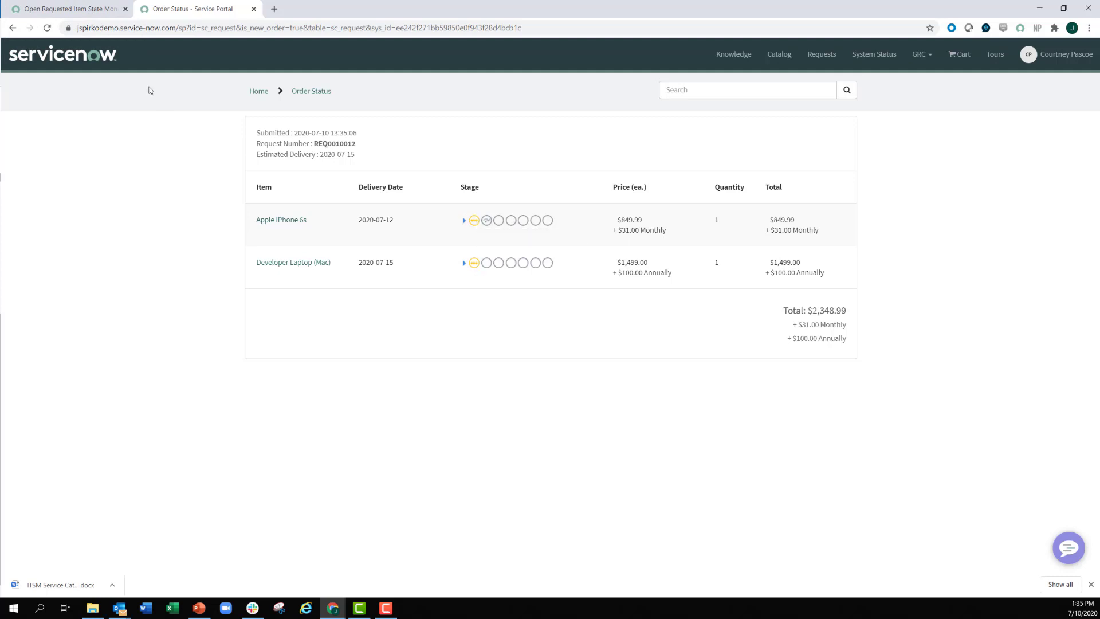
Return to the dashboard tab and open the newly submitted request from the Procurement requests list.
{"action": "left_click", "coordinate": [86, 10]}
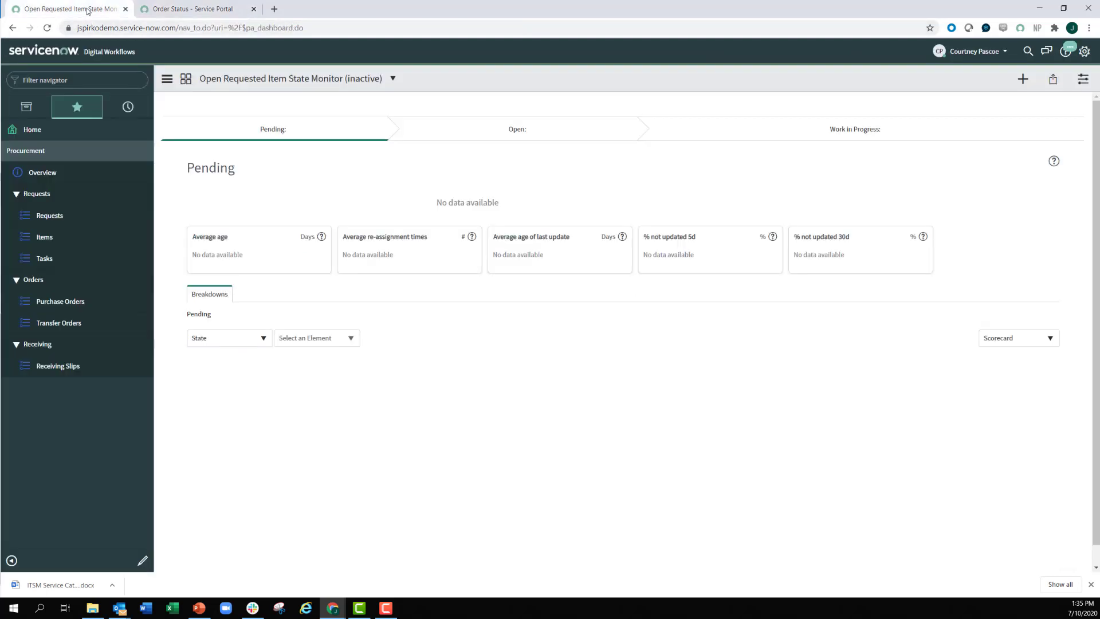
{"action": "left_click", "coordinate": [44, 216]}
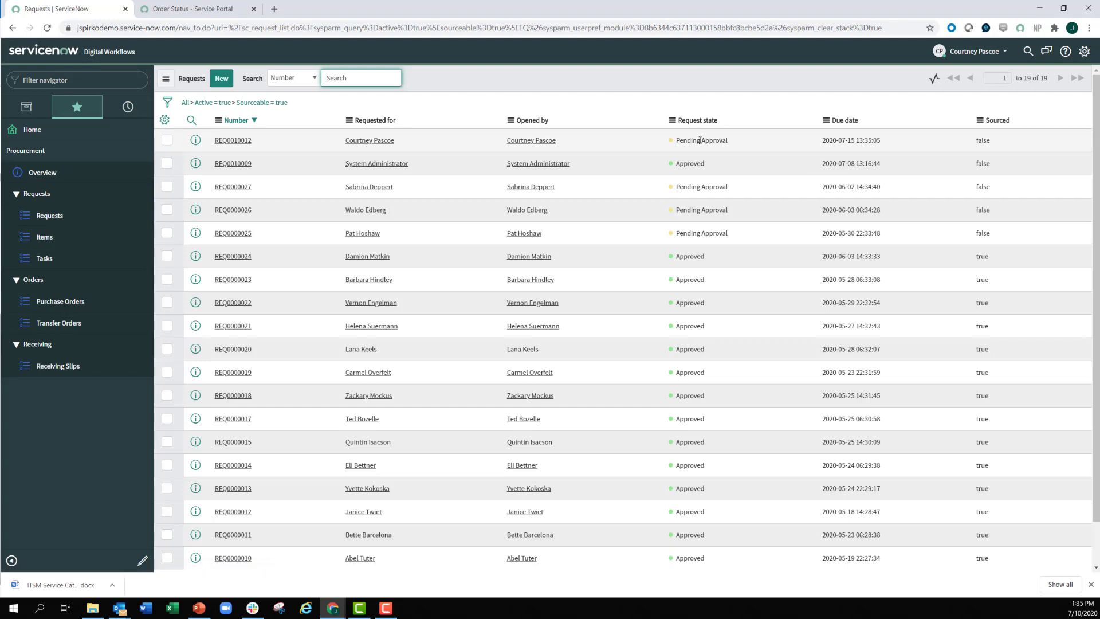
{"action": "left_click", "coordinate": [233, 143]}
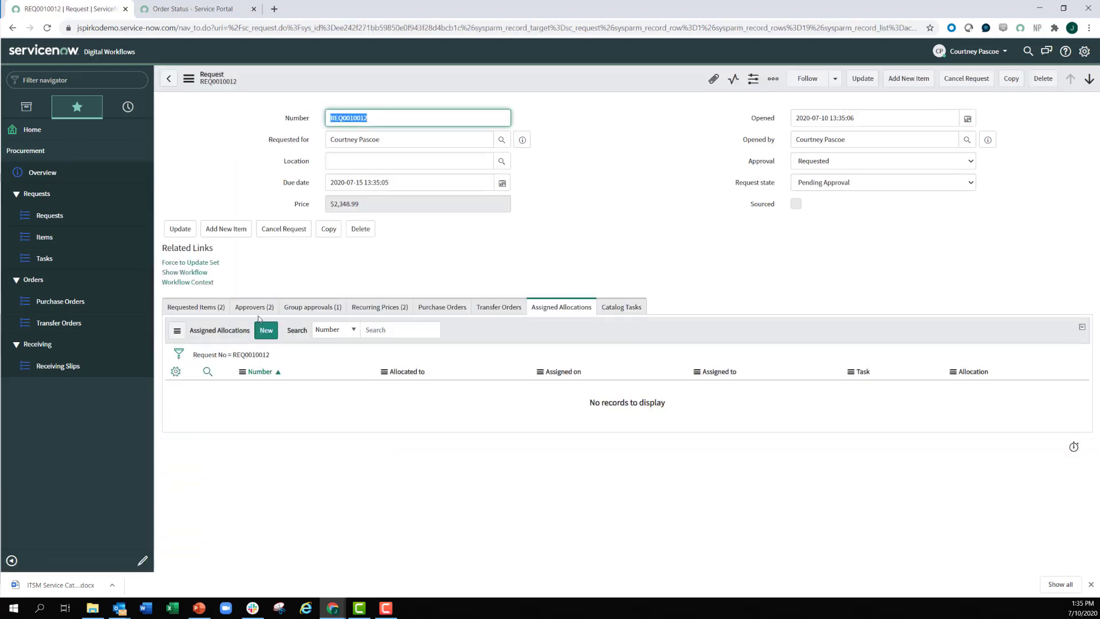
Add the requester to the request's approvers list, finding them in the collection with "cou", and save the membership.
{"action": "left_click", "coordinate": [257, 310]}
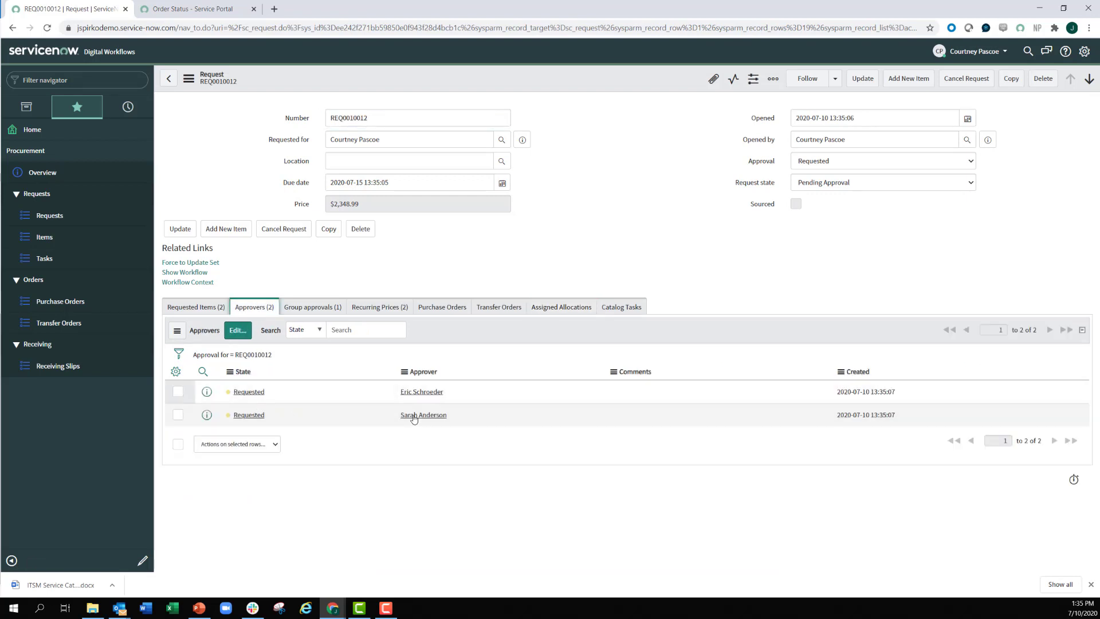
{"action": "left_click", "coordinate": [238, 331]}
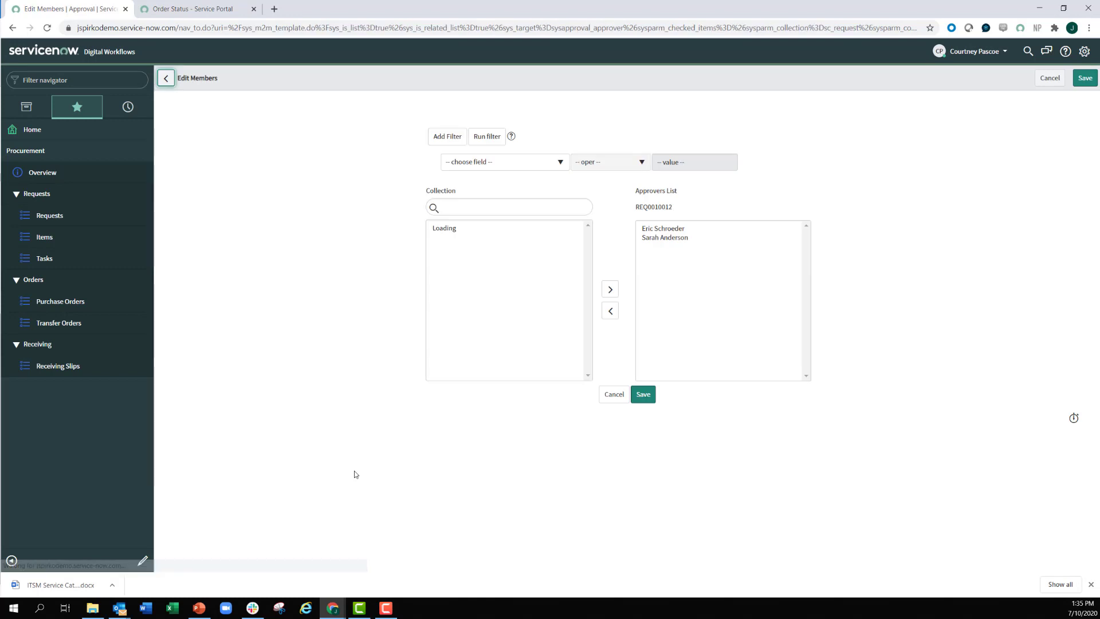
{"action": "left_click", "coordinate": [472, 201]}
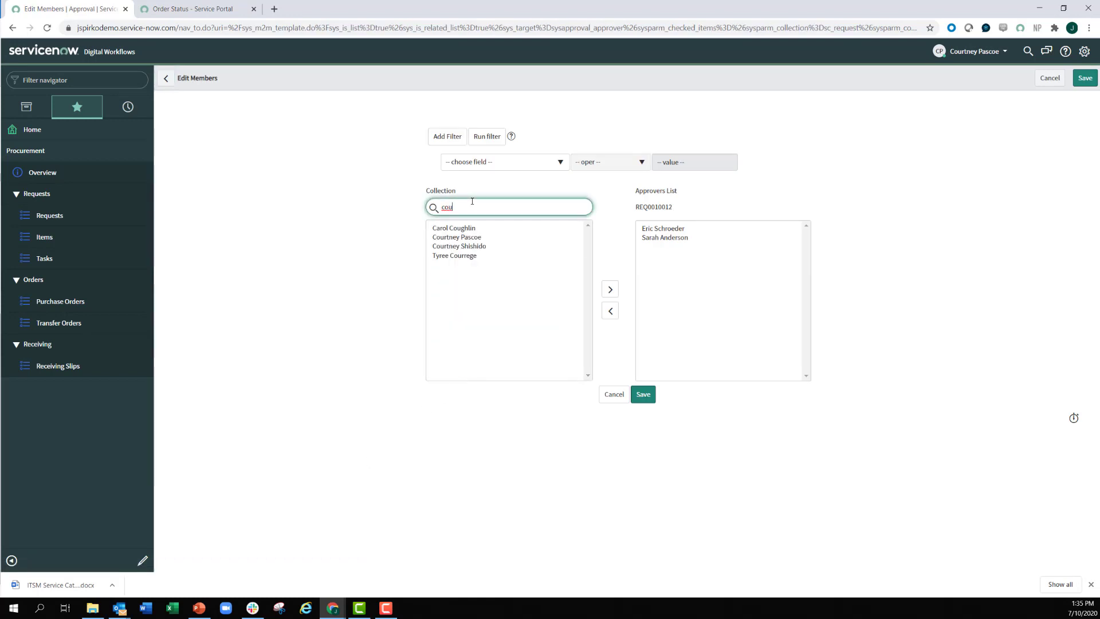
{"action": "left_click", "coordinate": [457, 236]}
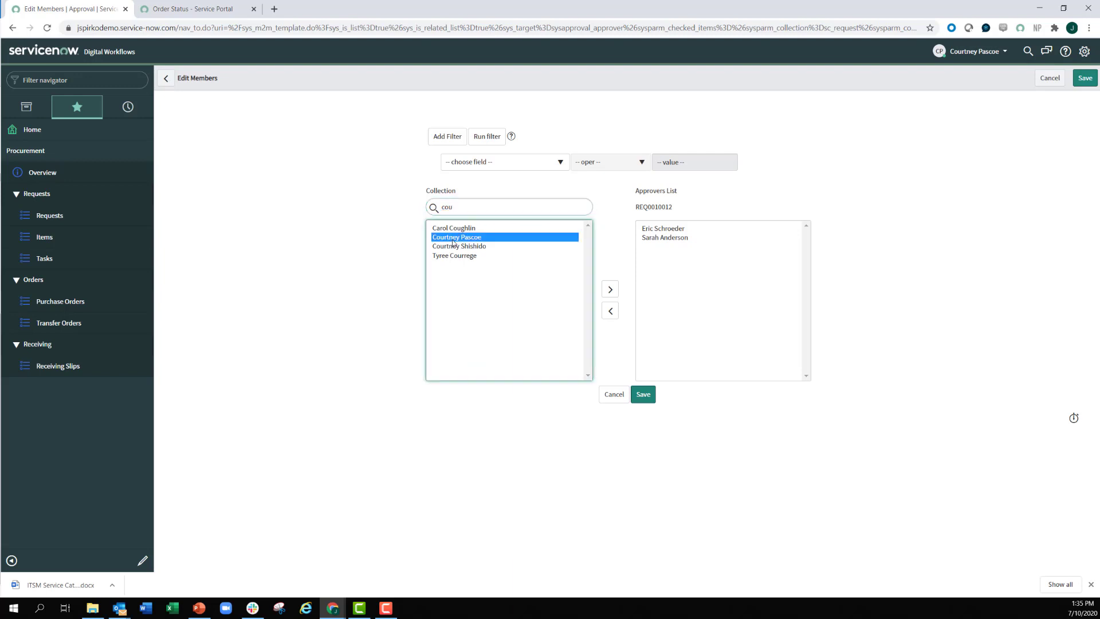
{"action": "left_click", "coordinate": [610, 289]}
{"action": "left_click", "coordinate": [636, 396]}
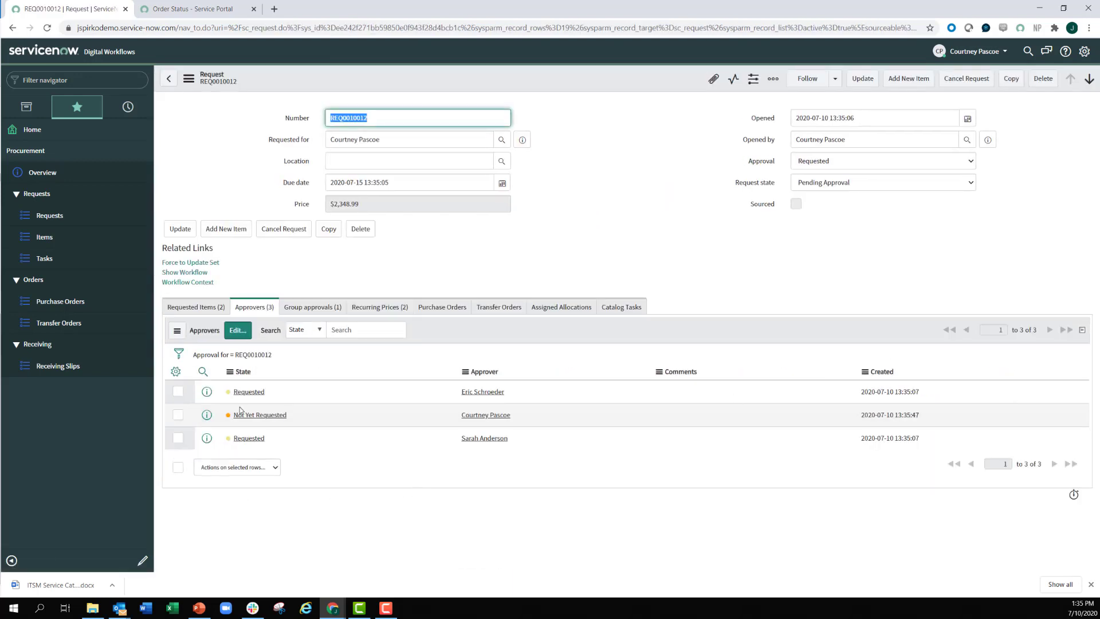
Set the newly added approver's state to Requested in the request's approvers list.
{"action": "double_click", "coordinate": [279, 416]}
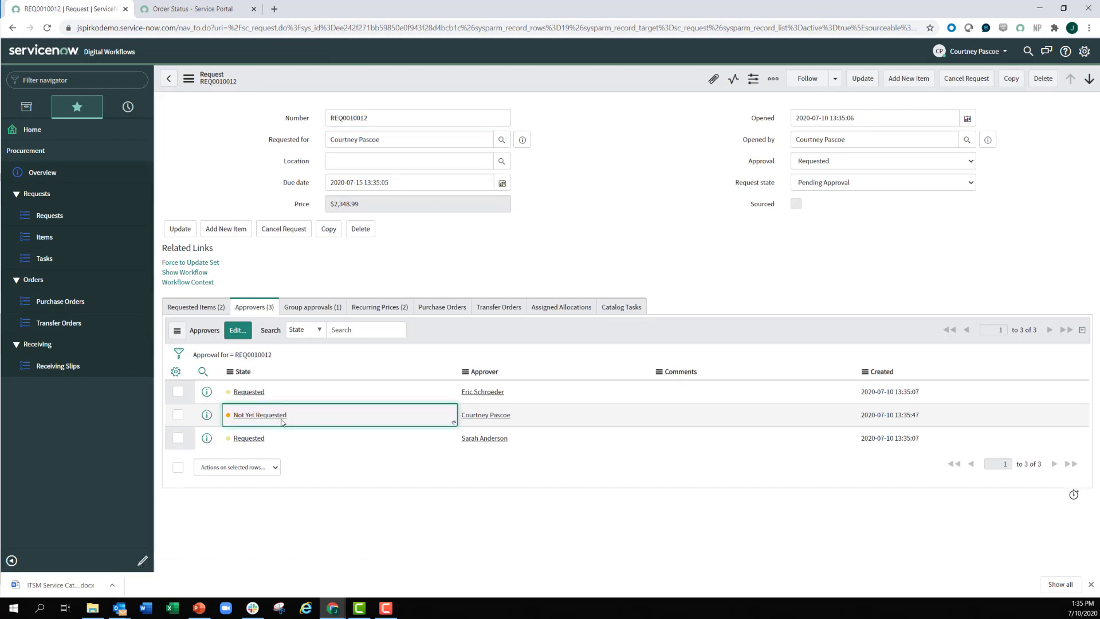
{"action": "left_click", "coordinate": [324, 417]}
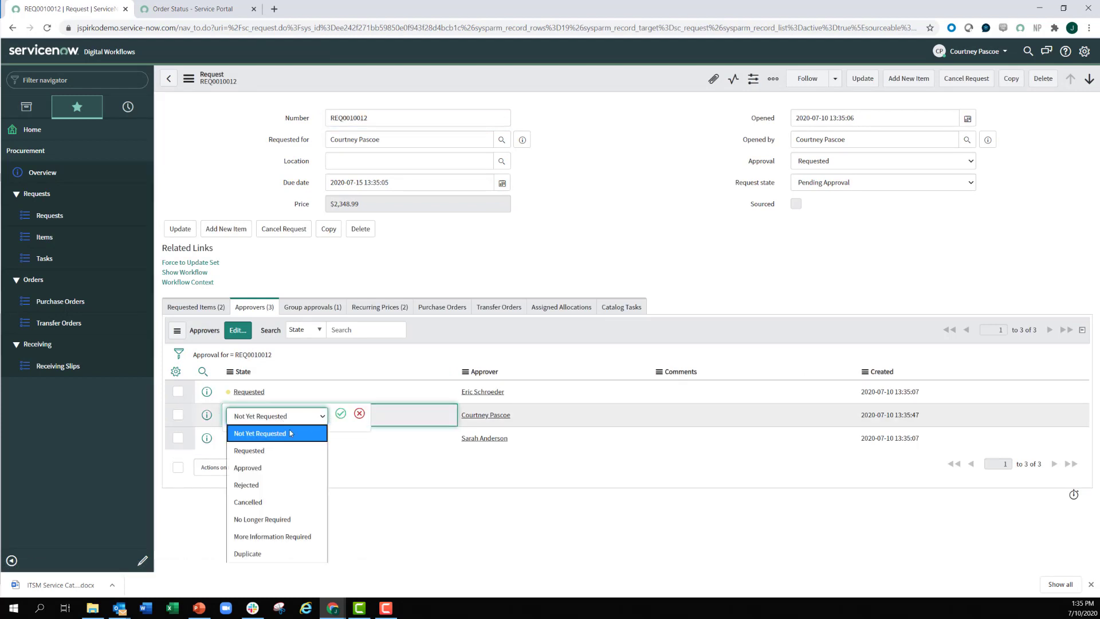
{"action": "left_click", "coordinate": [252, 449]}
{"action": "left_click", "coordinate": [341, 414]}
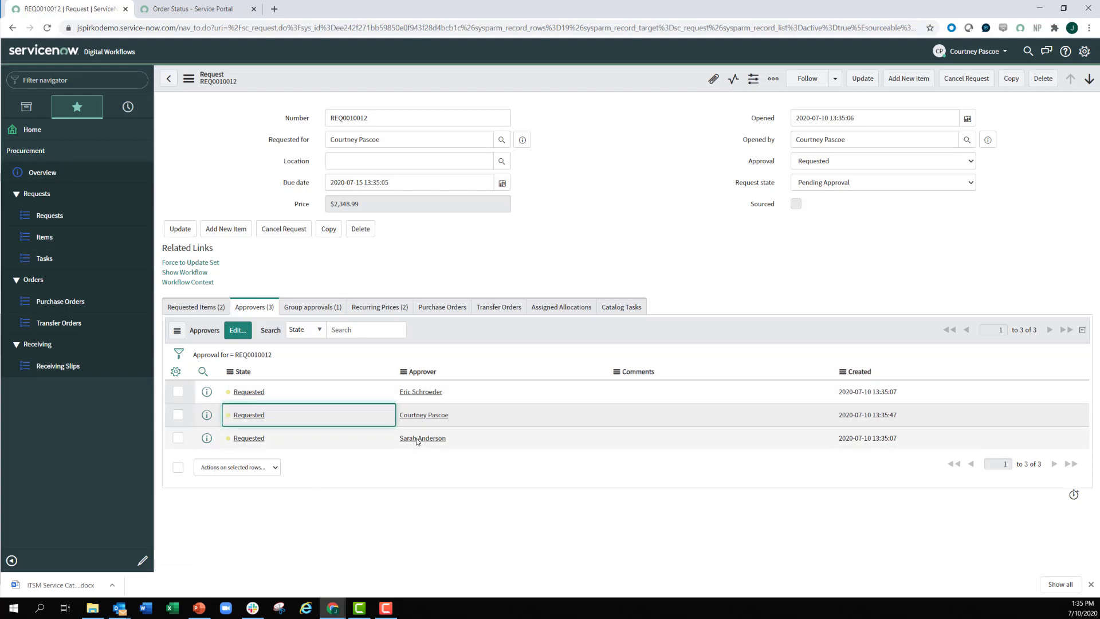
Switch to the Service Portal home page, review the pending request's approval form, and approve the request from My Approvals.
{"action": "left_click", "coordinate": [207, 9]}
{"action": "left_click", "coordinate": [258, 91]}
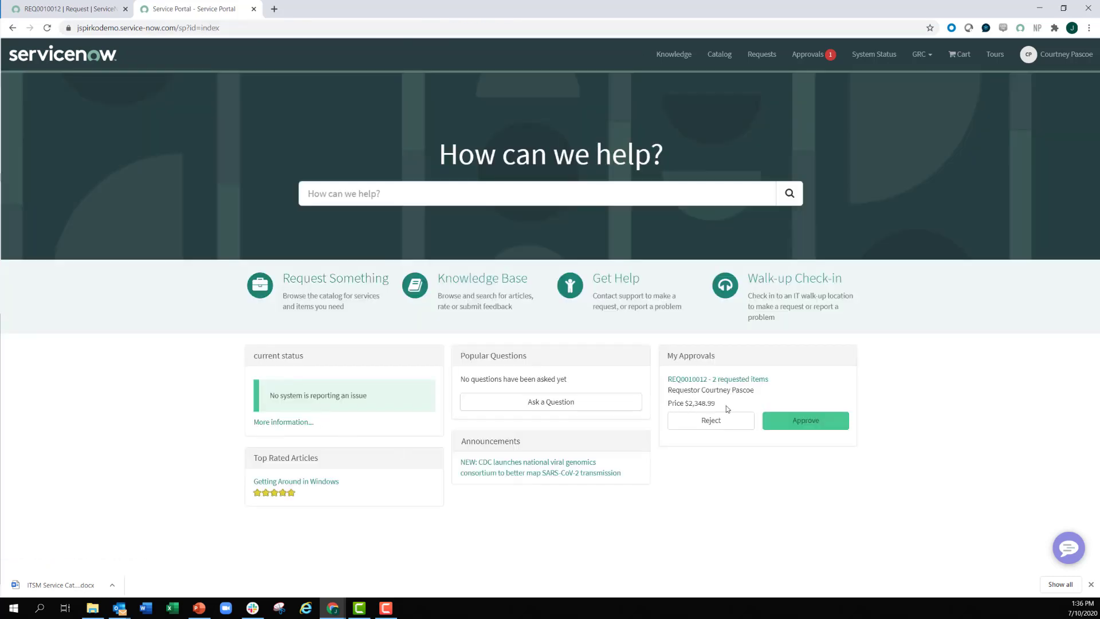
{"action": "left_click", "coordinate": [687, 380]}
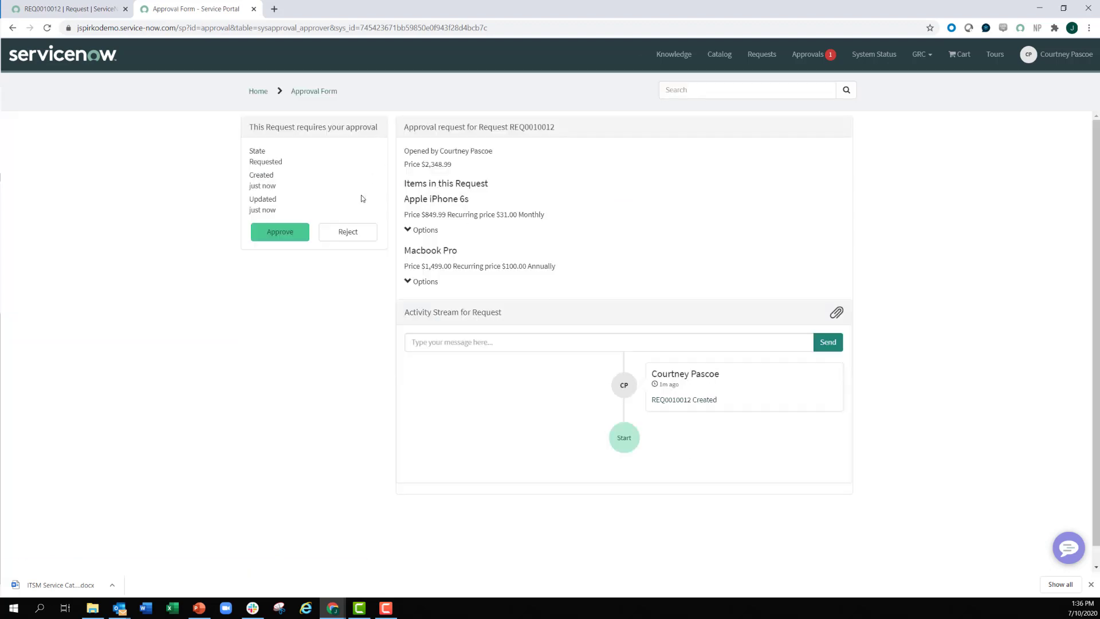
{"action": "left_click", "coordinate": [13, 28]}
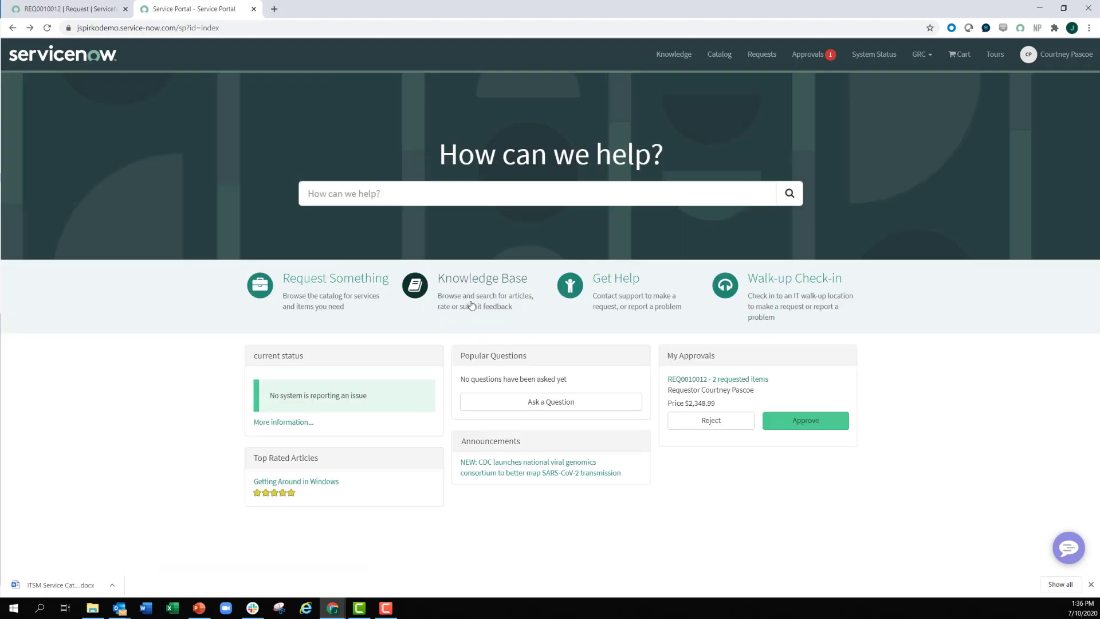
{"action": "left_click", "coordinate": [804, 420]}
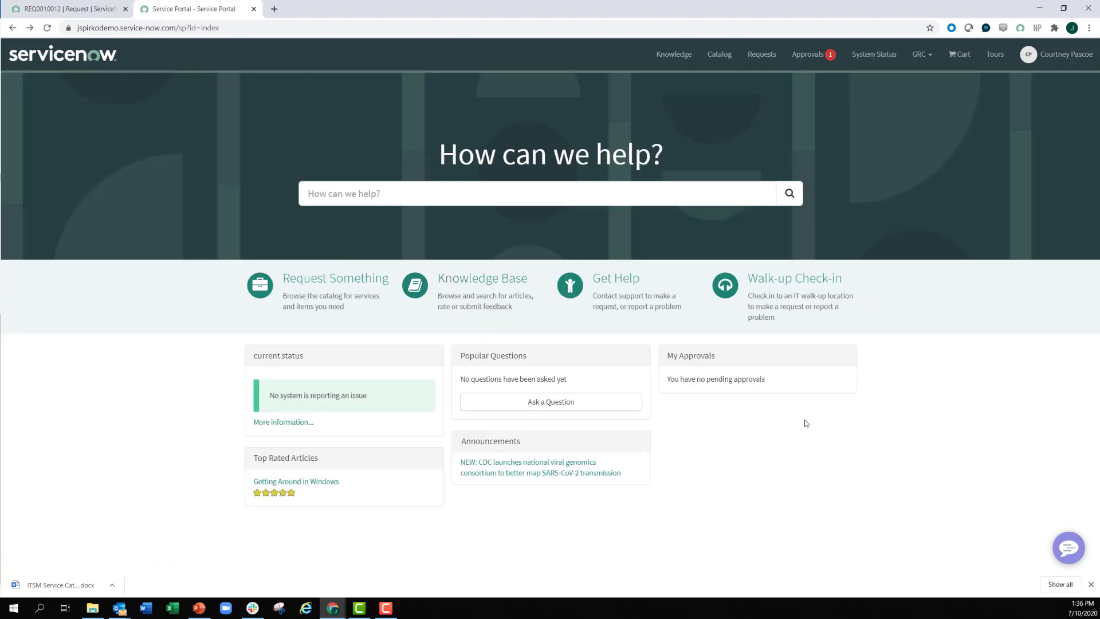
Return to the request record and reload it to check the approvers' current states.
{"action": "left_click", "coordinate": [90, 12]}
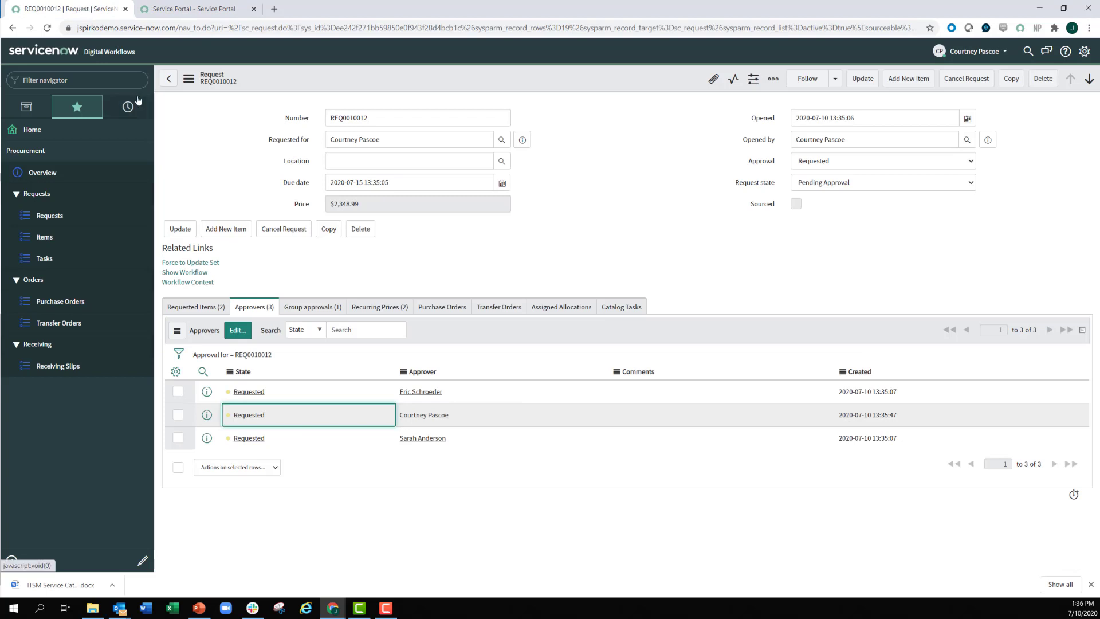
{"action": "right_click", "coordinate": [207, 170]}
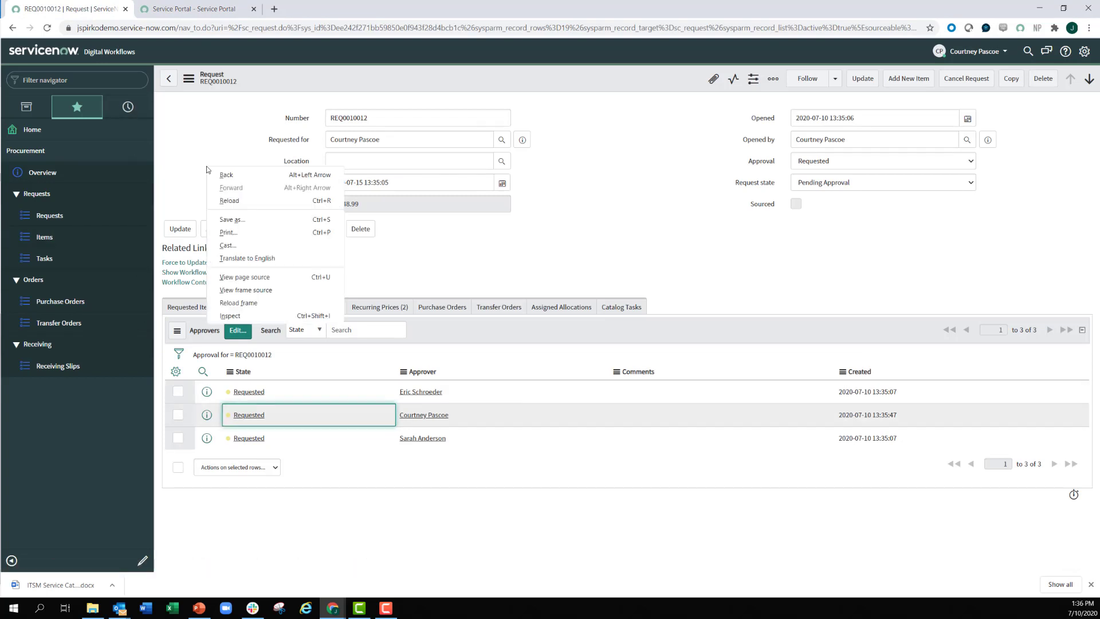
{"action": "left_click", "coordinate": [224, 200]}
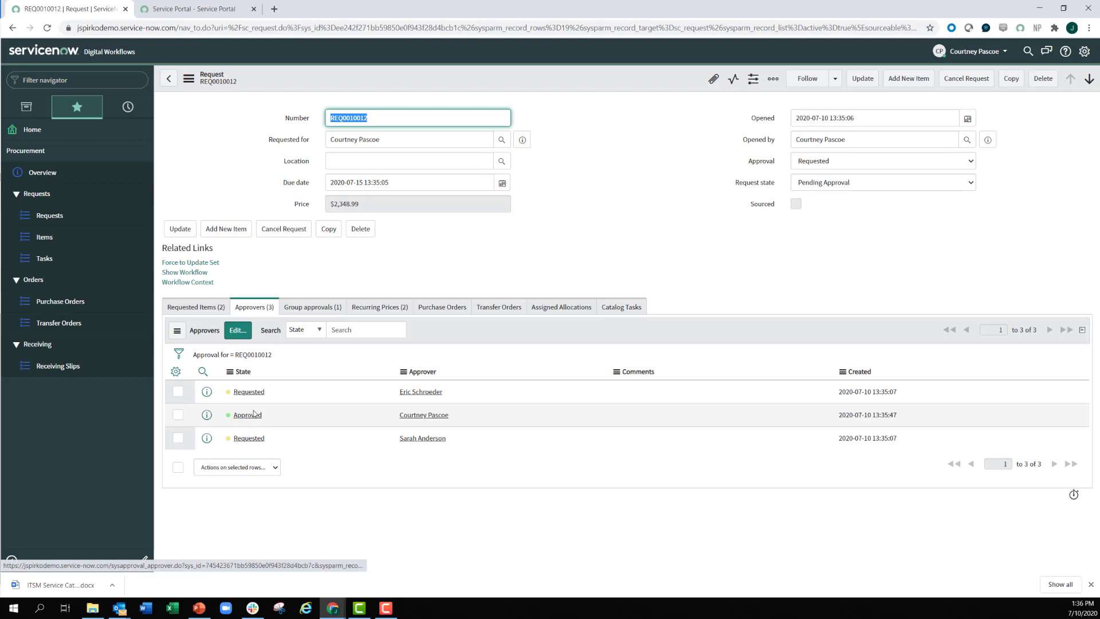
Set both the request state and the approval of the request to Approved and save the record.
{"action": "left_click", "coordinate": [874, 181]}
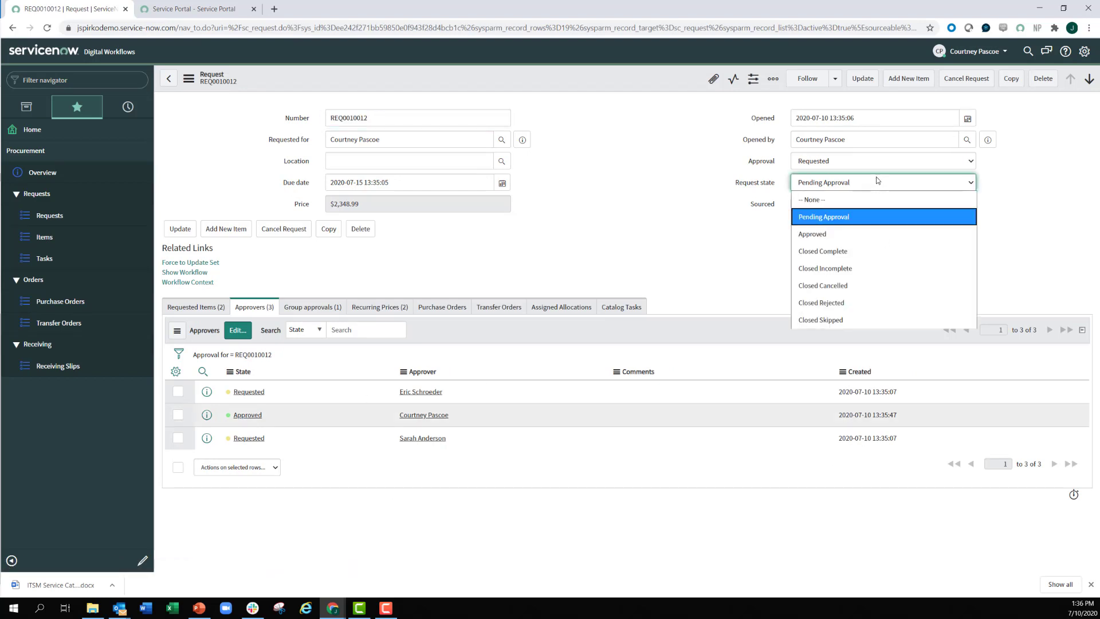
{"action": "left_click", "coordinate": [825, 235]}
{"action": "left_click", "coordinate": [834, 166]}
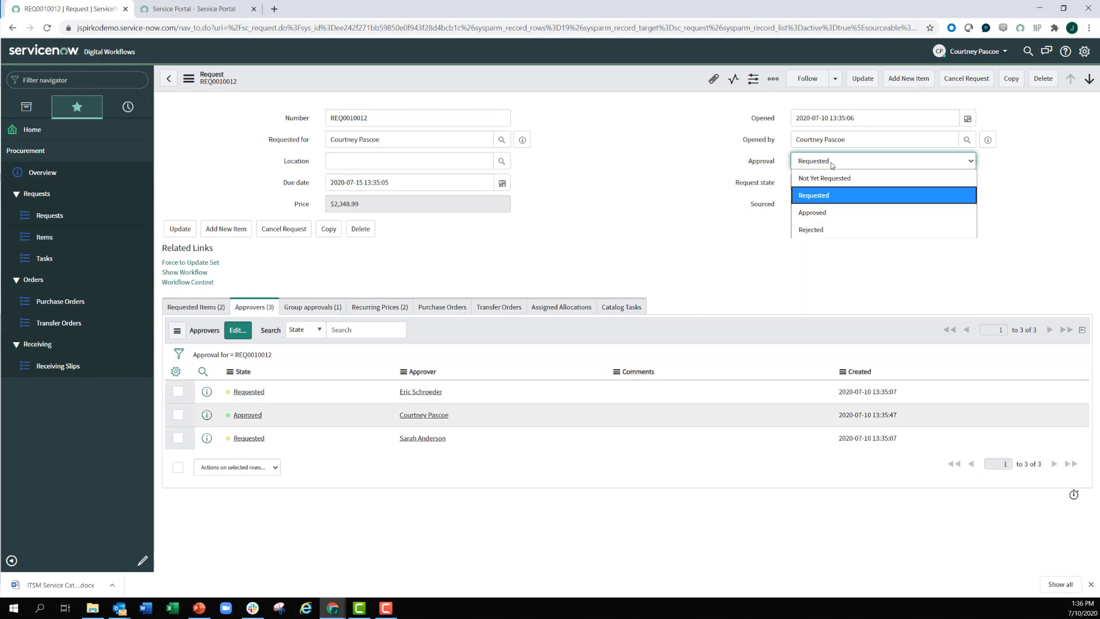
{"action": "left_click", "coordinate": [817, 213]}
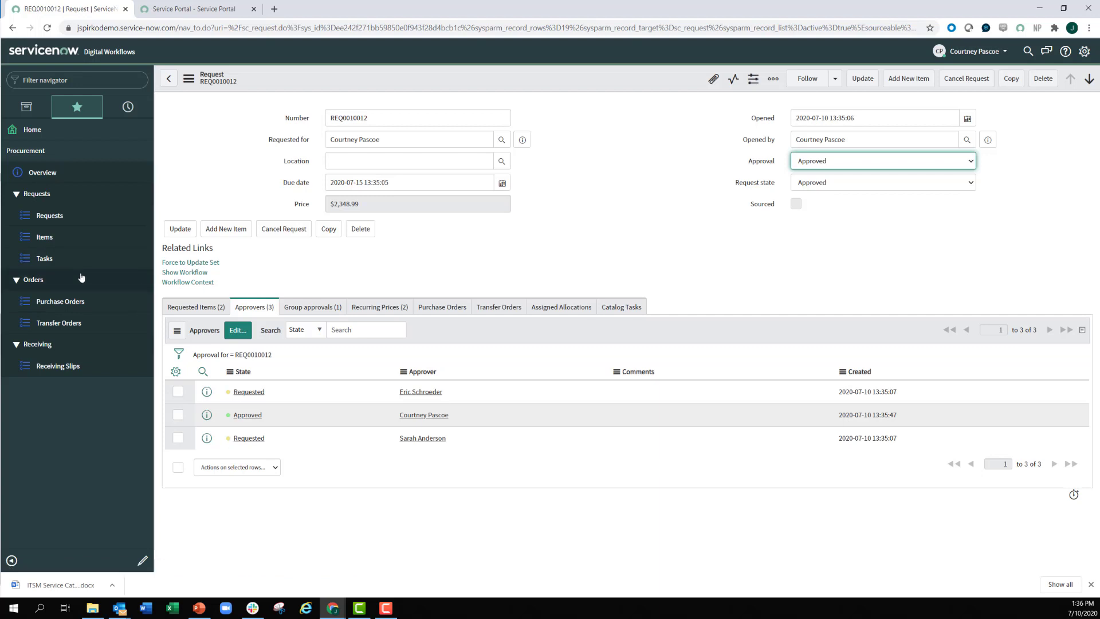
{"action": "left_click", "coordinate": [190, 81]}
{"action": "left_click", "coordinate": [208, 89]}
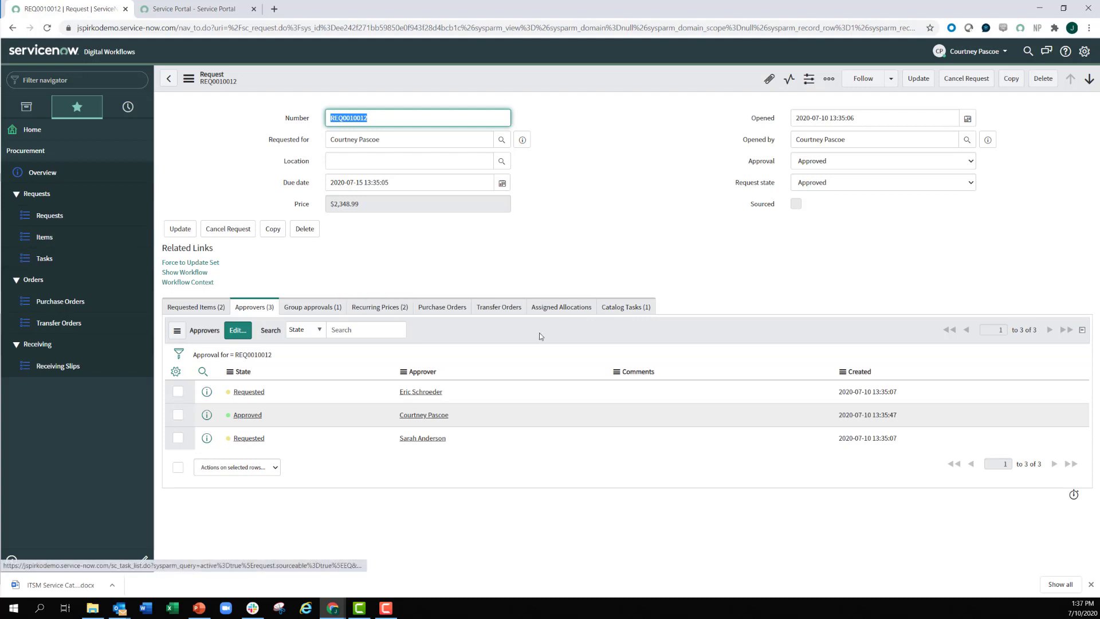
Check the request's catalog tasks, open its Source Request Items task from the Procurement tasks list, and start sourcing the request.
{"action": "left_click", "coordinate": [617, 308]}
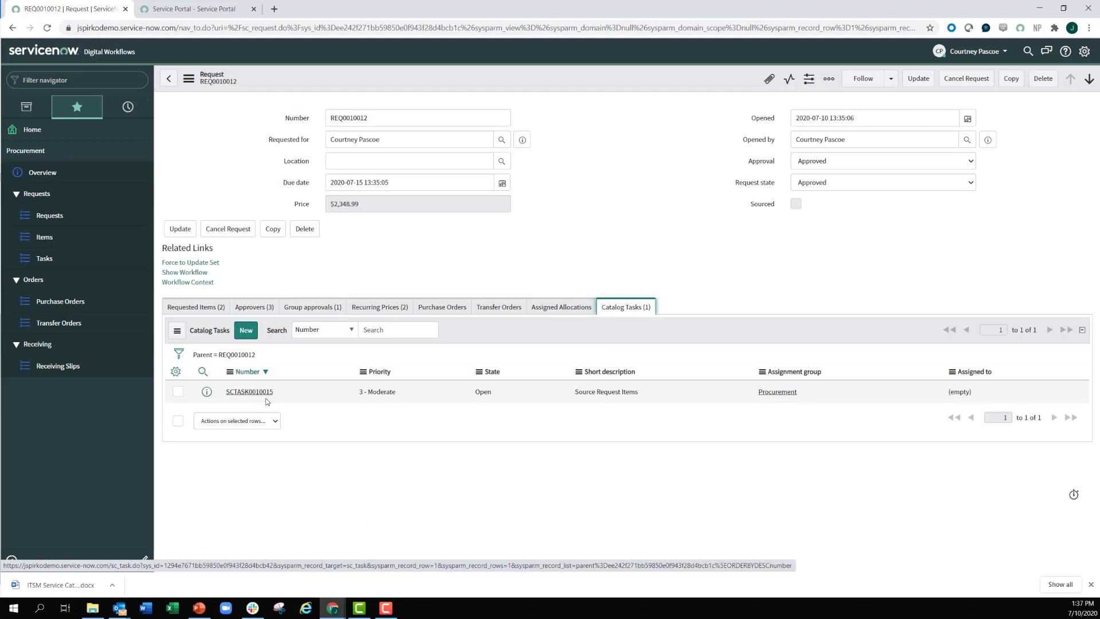
{"action": "left_click", "coordinate": [44, 258]}
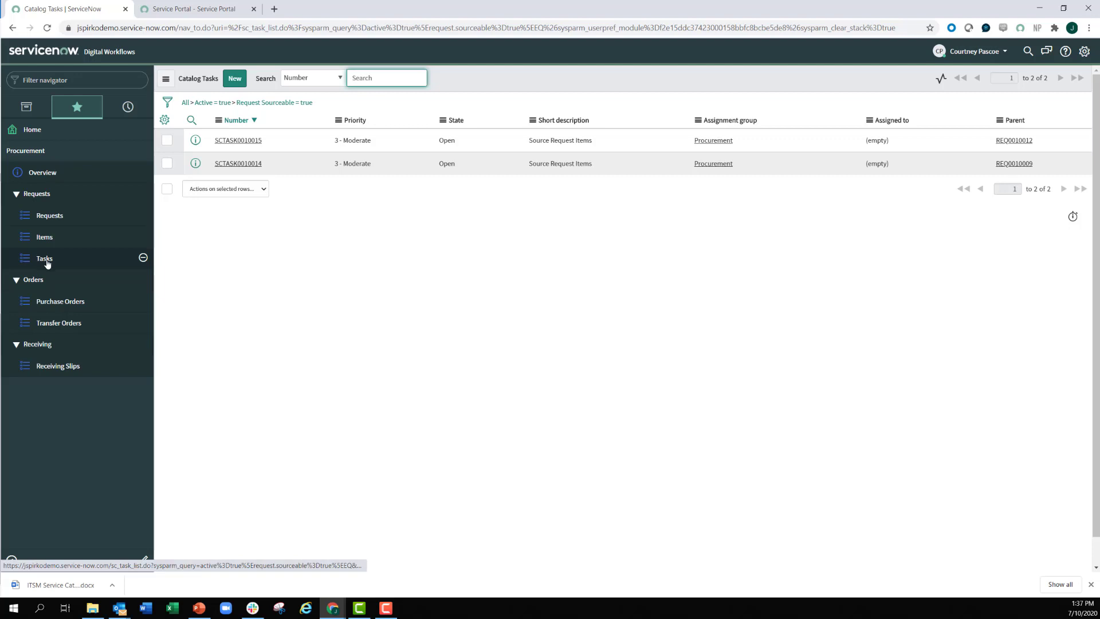
{"action": "left_click", "coordinate": [235, 141]}
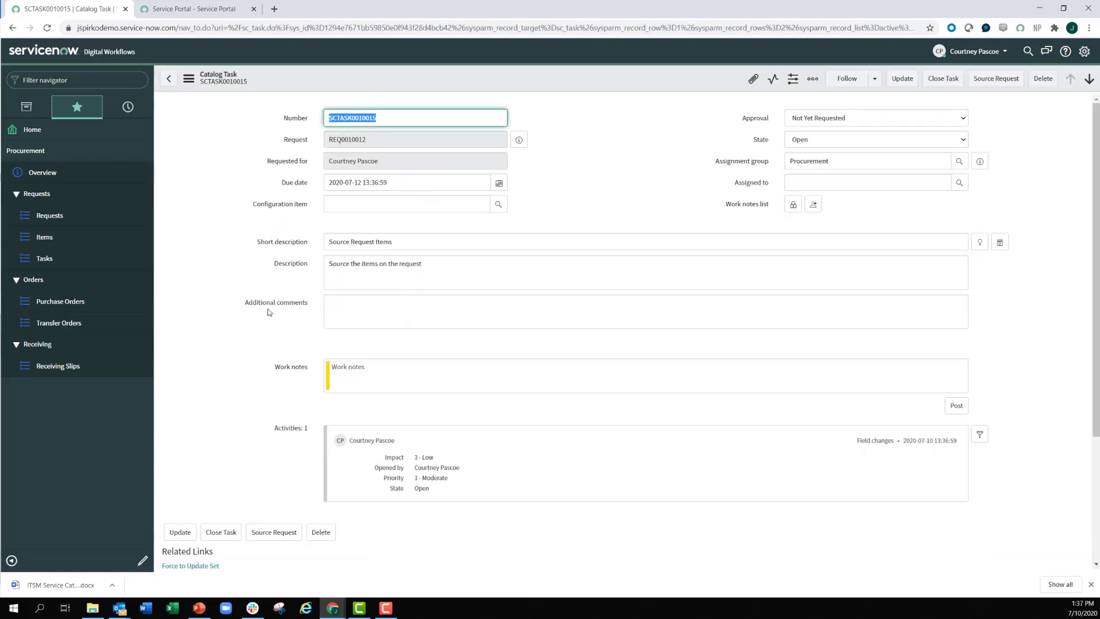
{"action": "left_click", "coordinate": [994, 80]}
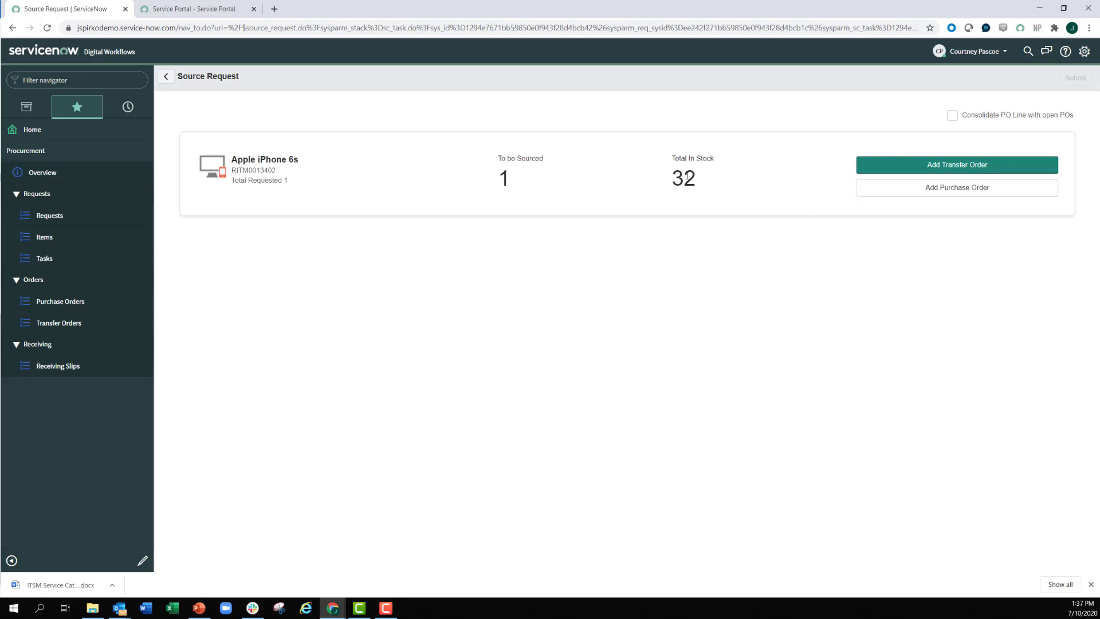
Add a transfer order for one Apple iPhone 6s from Southern California Warehouse to Denver (South) - Pickup/Dropoff.
{"action": "left_click", "coordinate": [899, 167]}
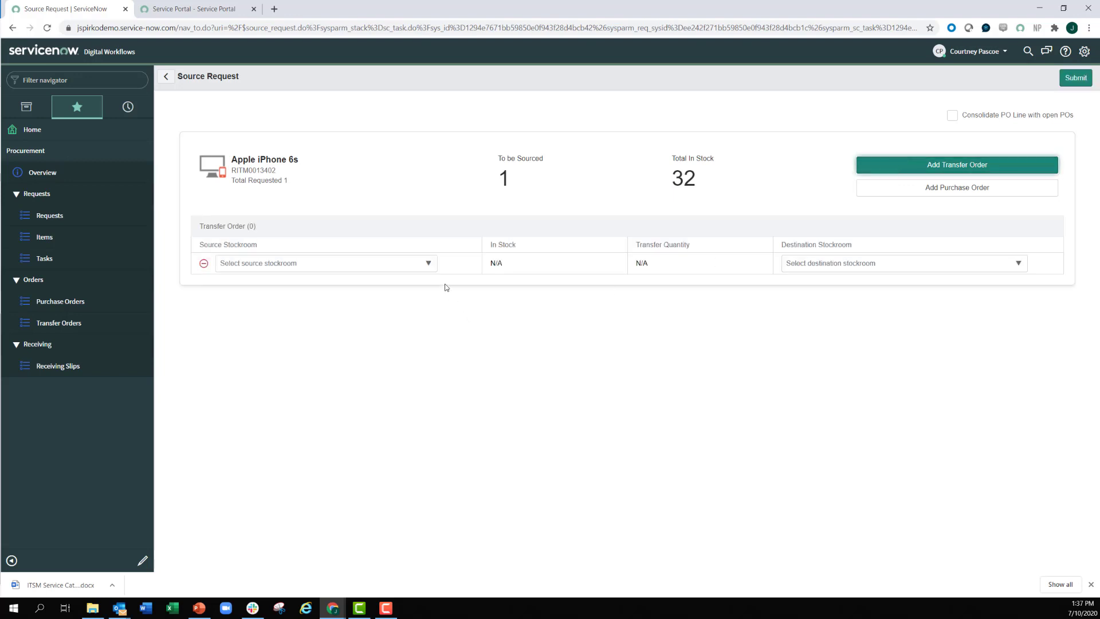
{"action": "left_click", "coordinate": [431, 265]}
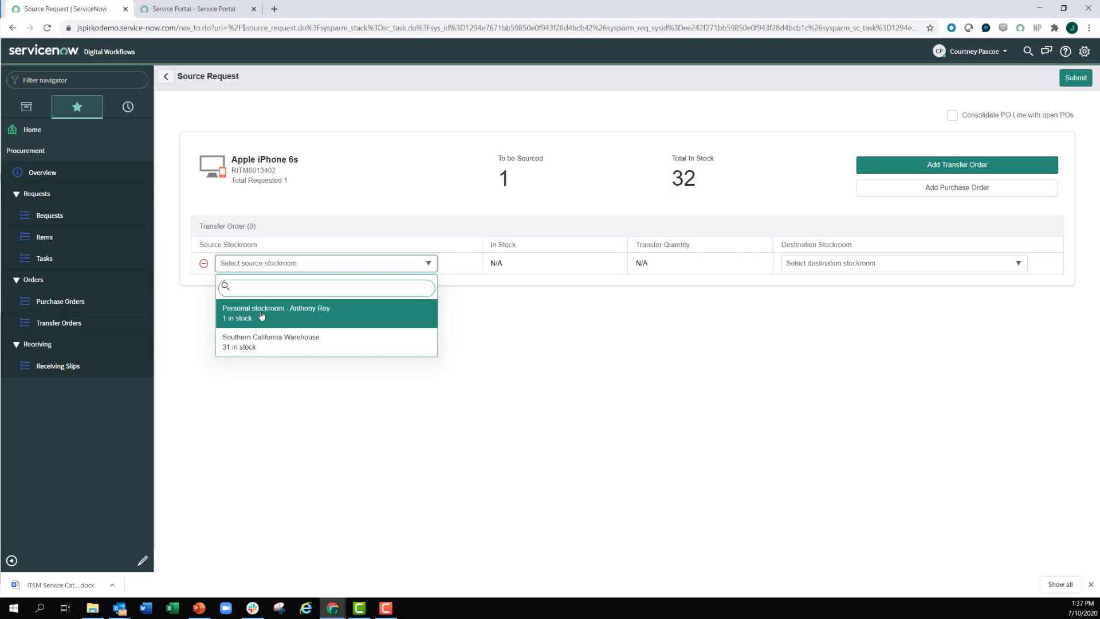
{"action": "left_click", "coordinate": [283, 345]}
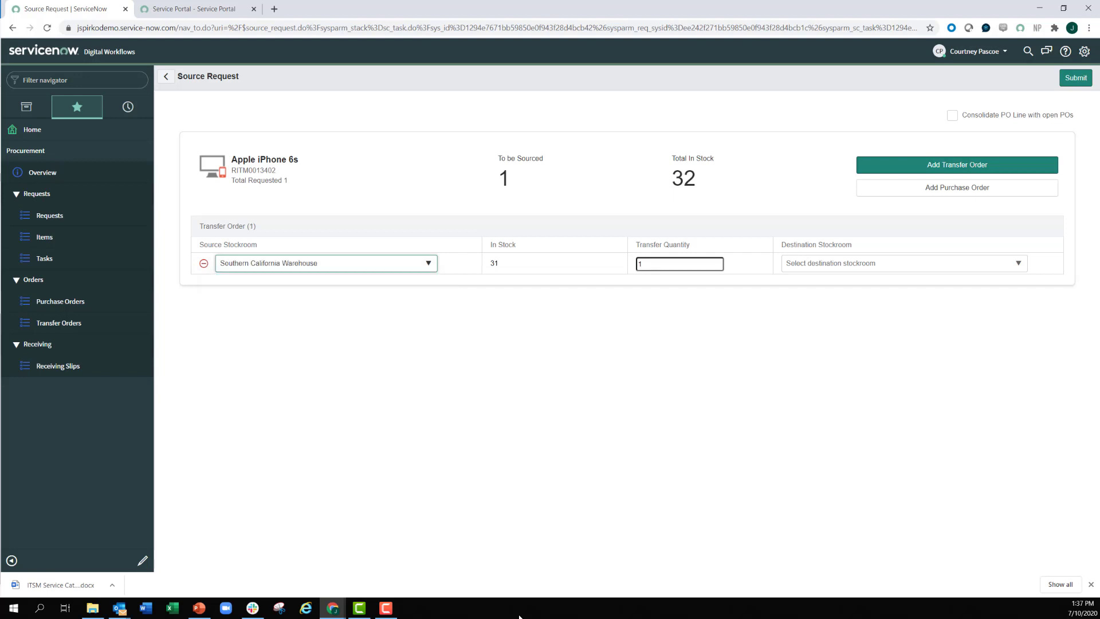
{"action": "left_click", "coordinate": [856, 265]}
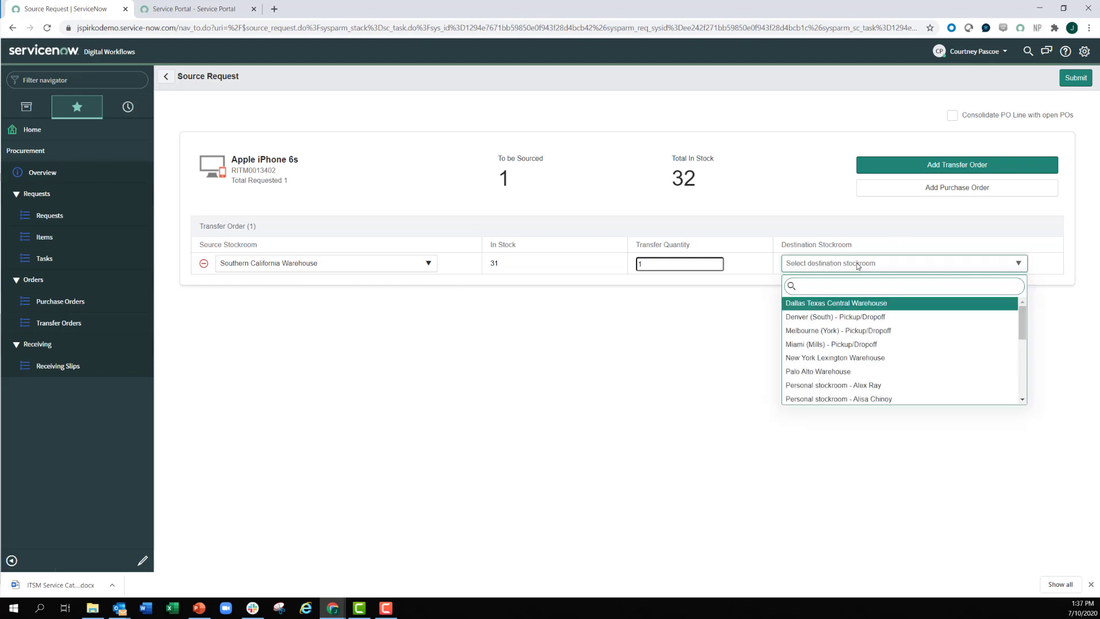
{"action": "left_click", "coordinate": [851, 317]}
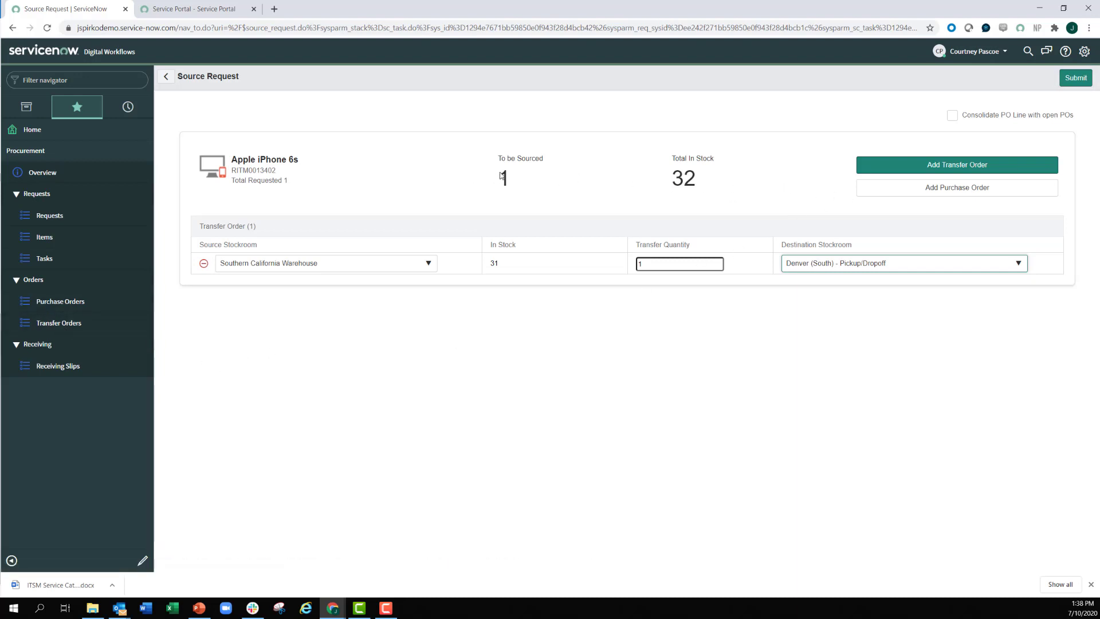
Add a purchase order for 10 Apple iPhone 6s from vendor Apple ($799.99) with Palo Alto Warehouse as destination stockroom.
{"action": "left_click", "coordinate": [904, 189]}
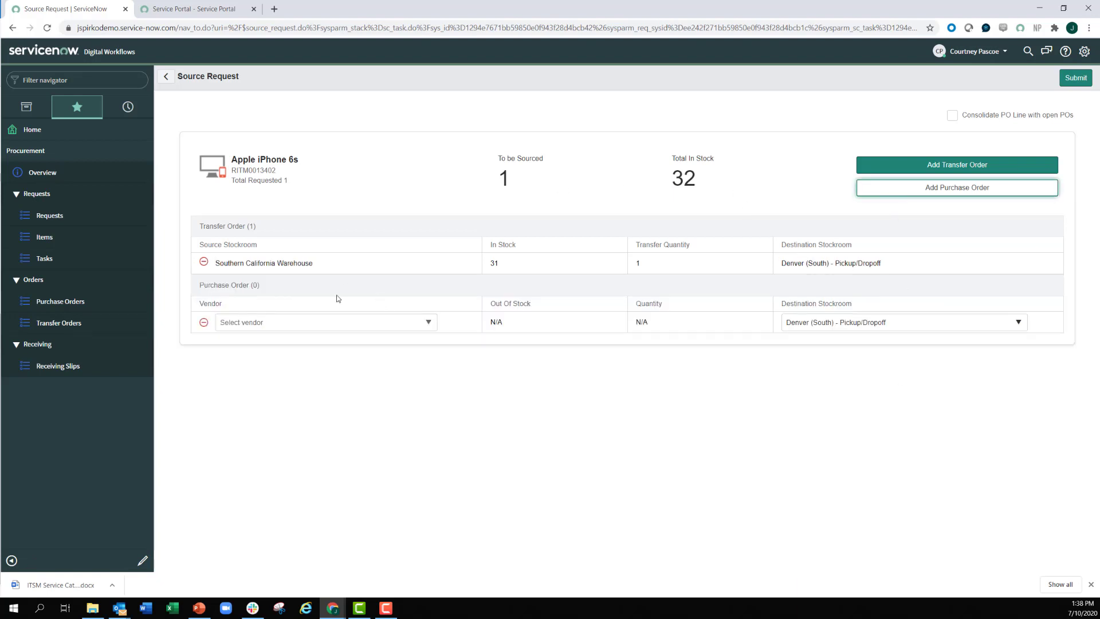
{"action": "left_click", "coordinate": [287, 323]}
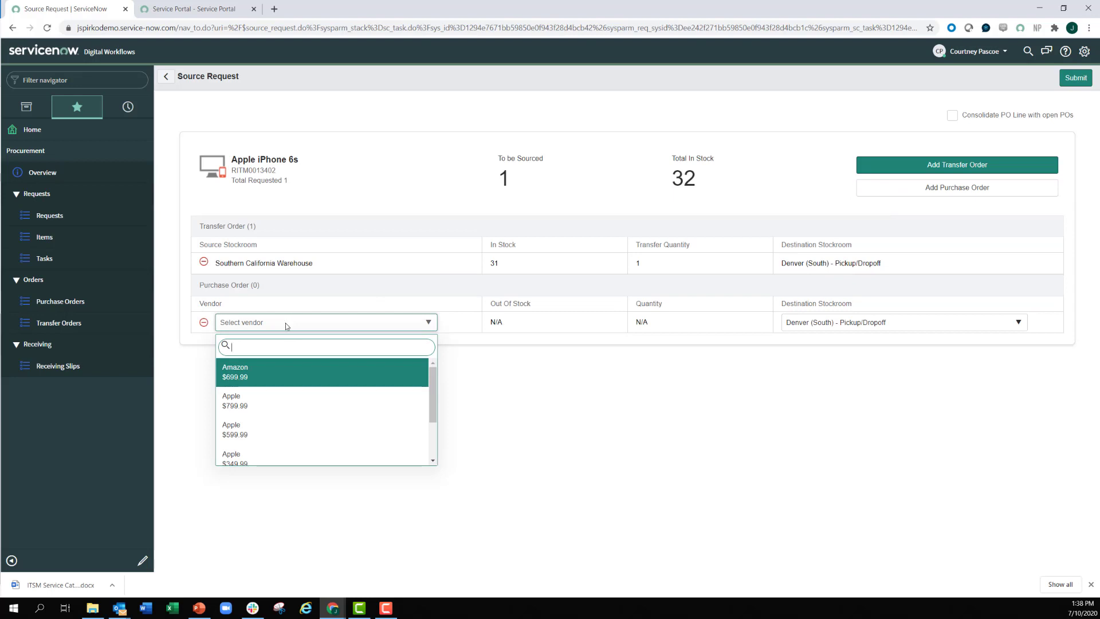
{"action": "left_click", "coordinate": [271, 400]}
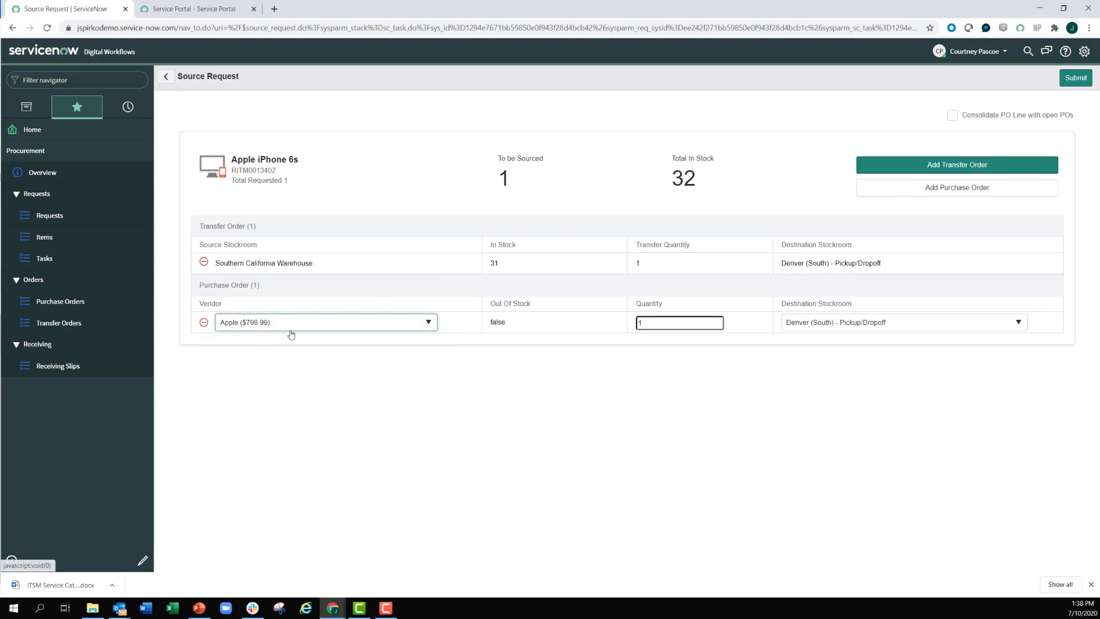
{"action": "left_click", "coordinate": [514, 324]}
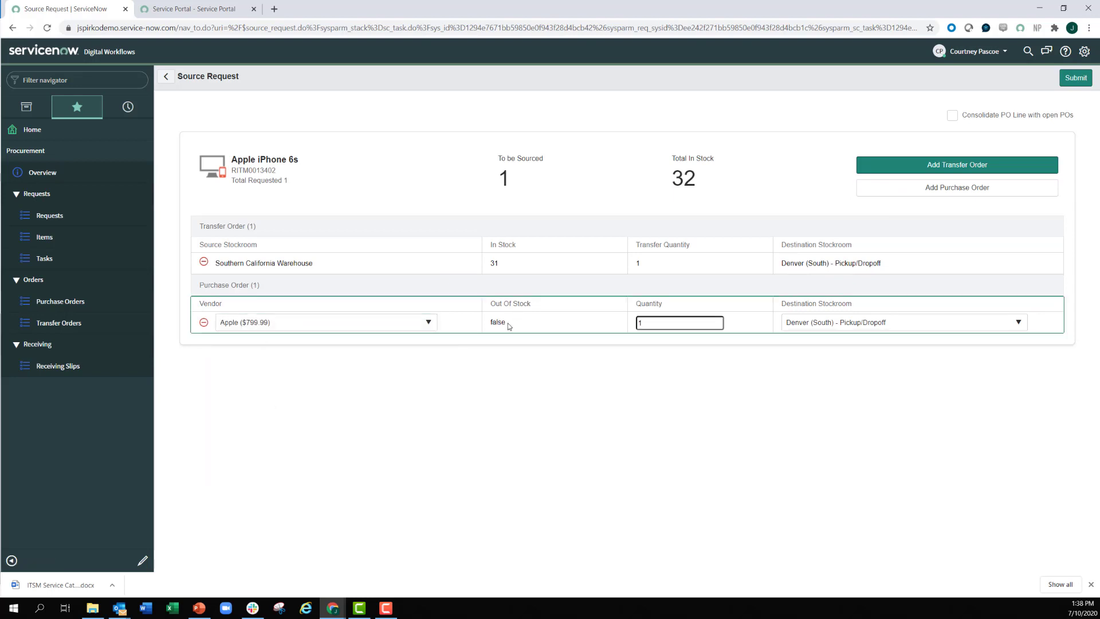
{"action": "left_click", "coordinate": [673, 326]}
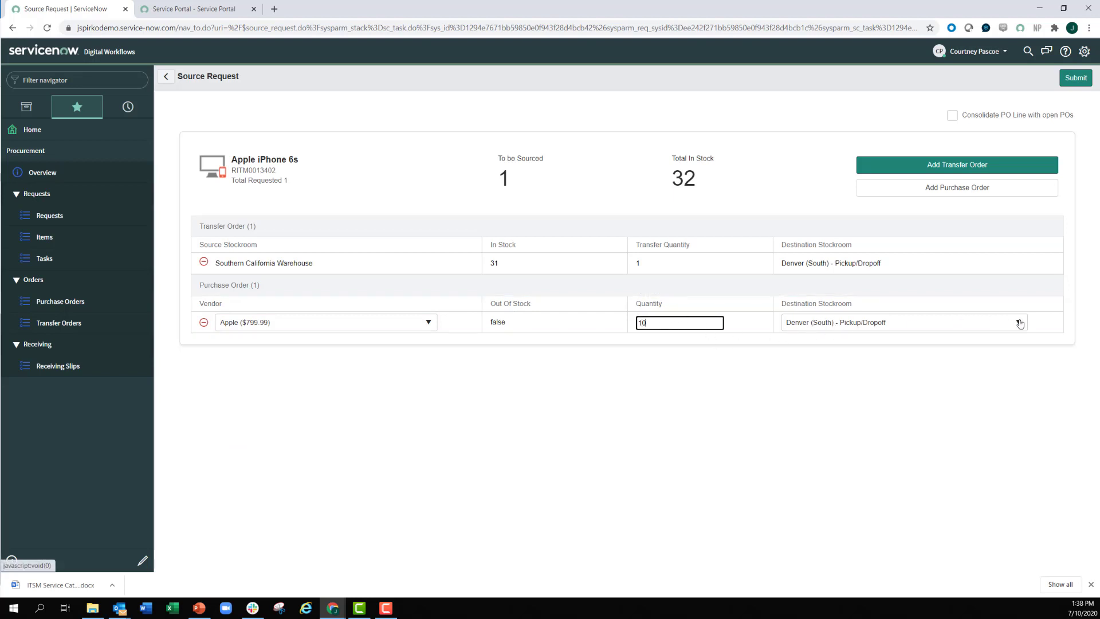
{"action": "left_click", "coordinate": [1019, 323]}
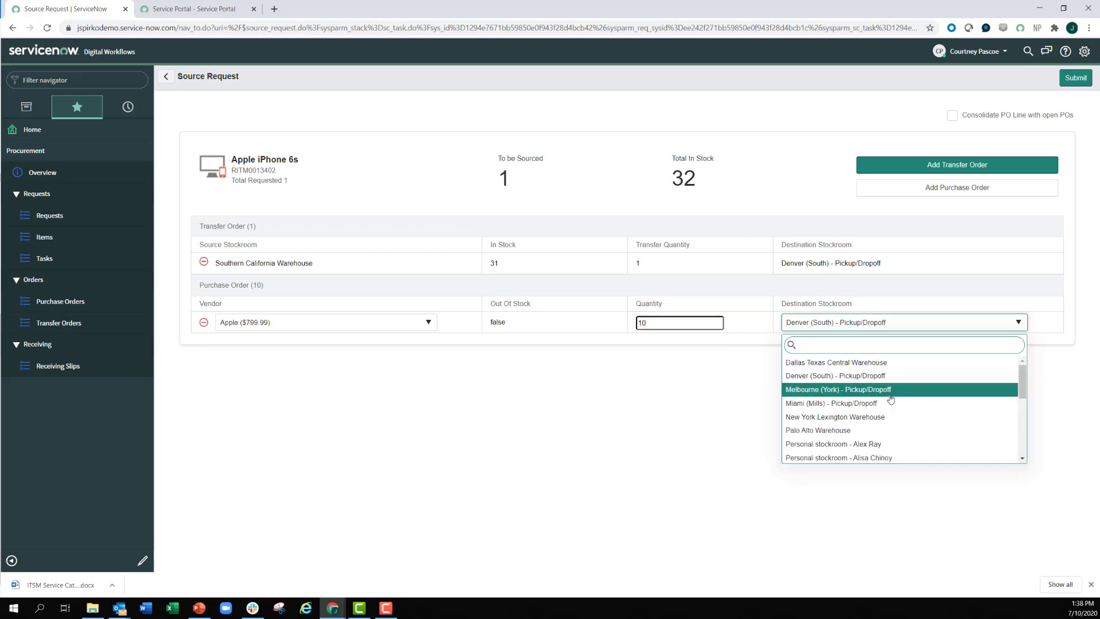
{"action": "left_click", "coordinate": [817, 430]}
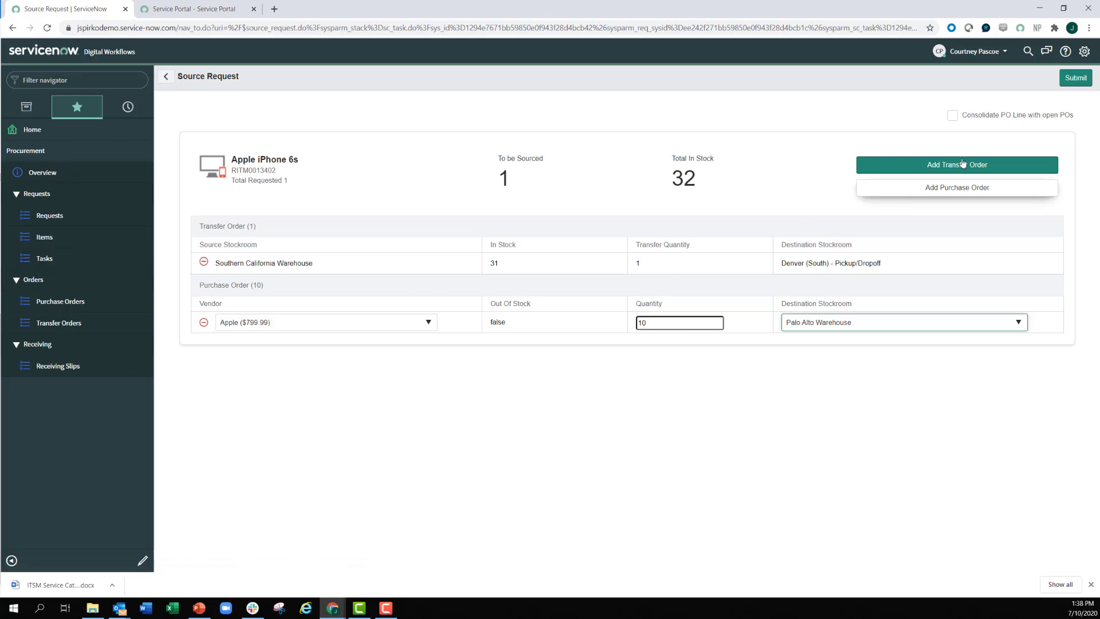
Submit the iPhone request's sourcing with its transfer and purchase orders, accepting the oversourced quantity.
{"action": "left_click", "coordinate": [1072, 78]}
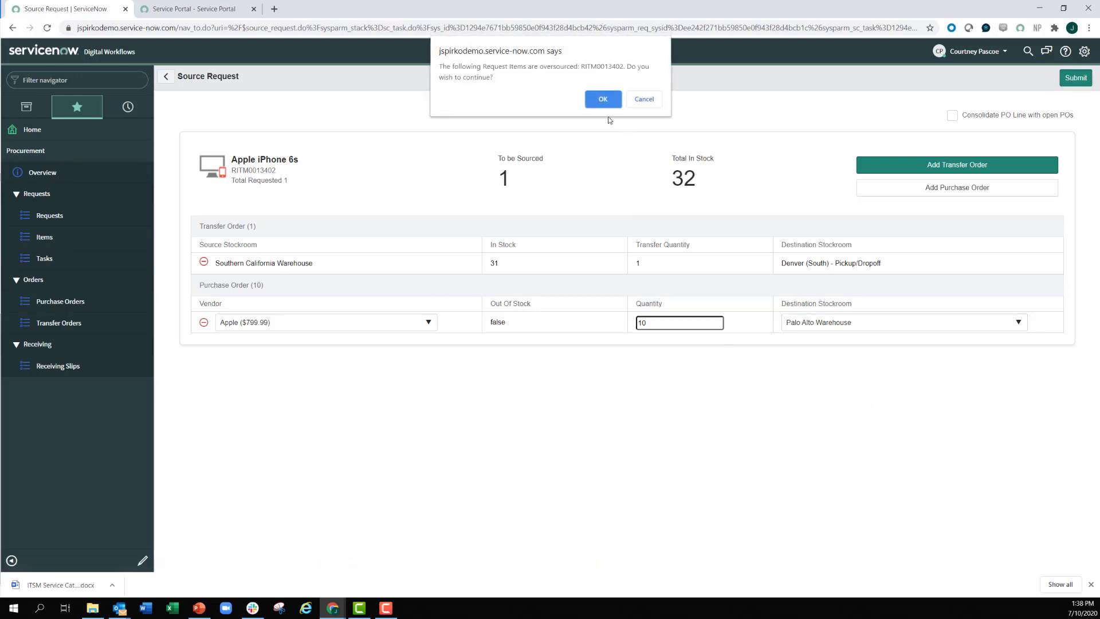
{"action": "left_click", "coordinate": [603, 99]}
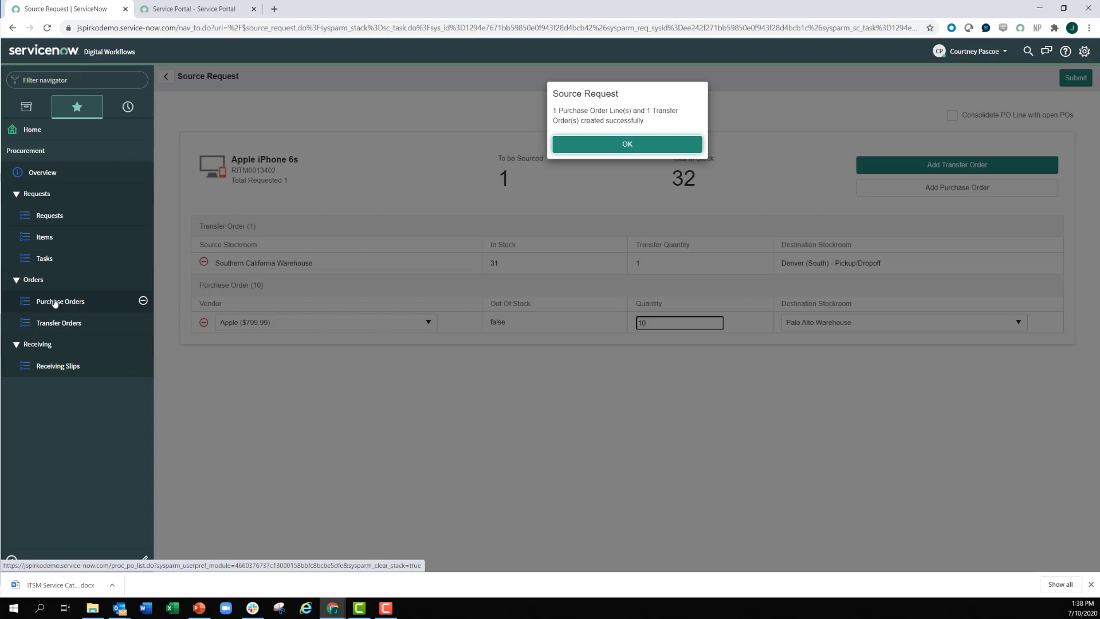
{"action": "left_click", "coordinate": [629, 147]}
Open the list of purchase orders and add Created as its last column.
{"action": "left_click", "coordinate": [41, 306]}
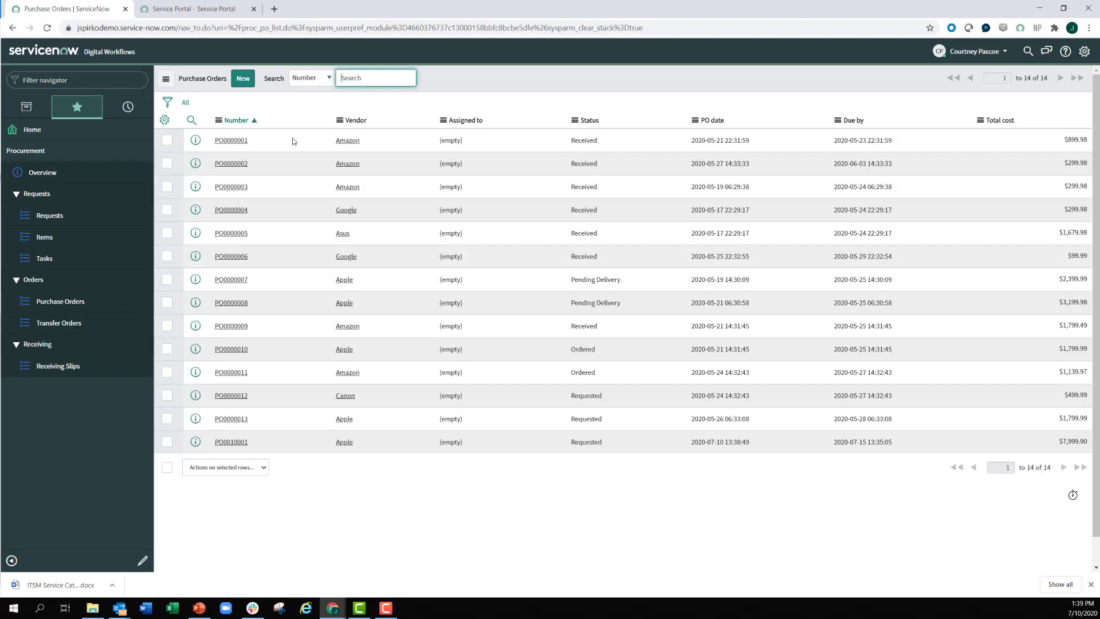
{"action": "left_click", "coordinate": [165, 120]}
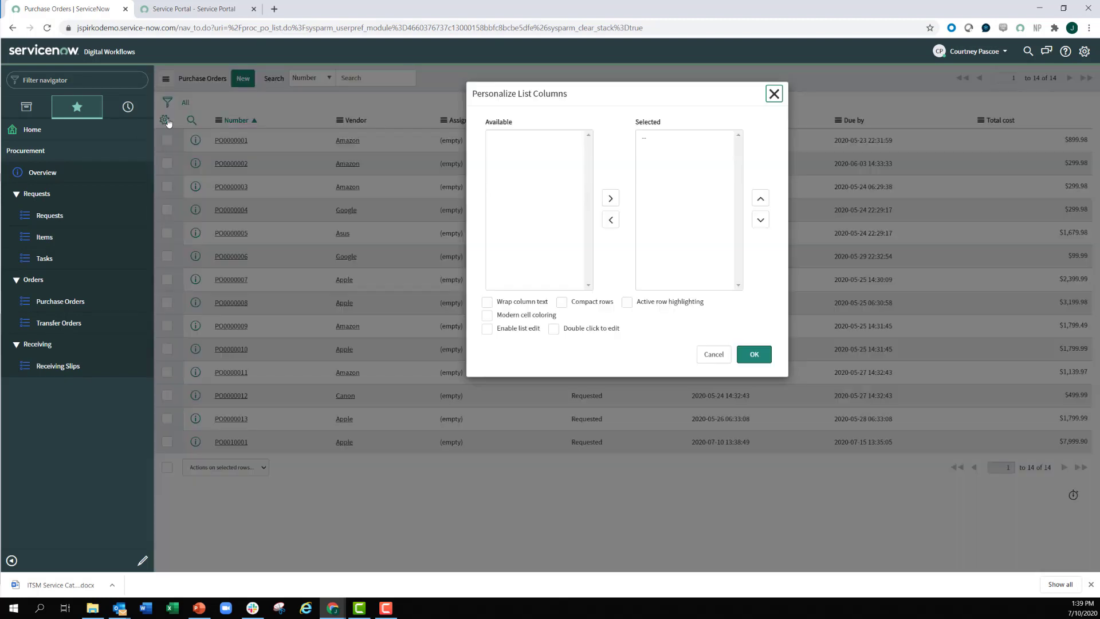
{"action": "left_click", "coordinate": [504, 175]}
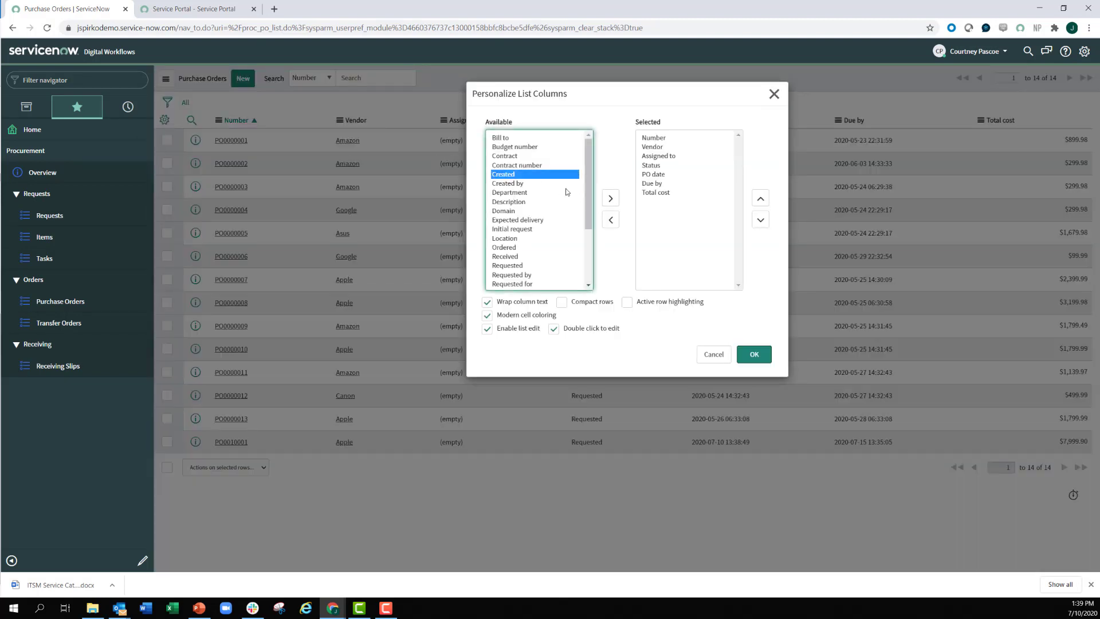
{"action": "left_click", "coordinate": [610, 199]}
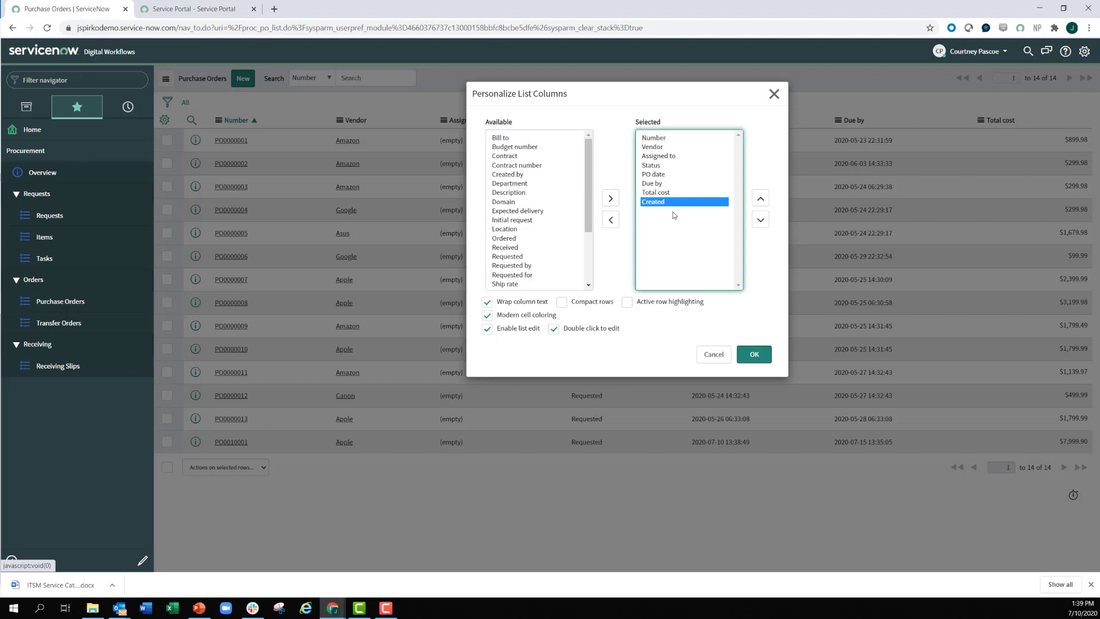
{"action": "left_click", "coordinate": [763, 359]}
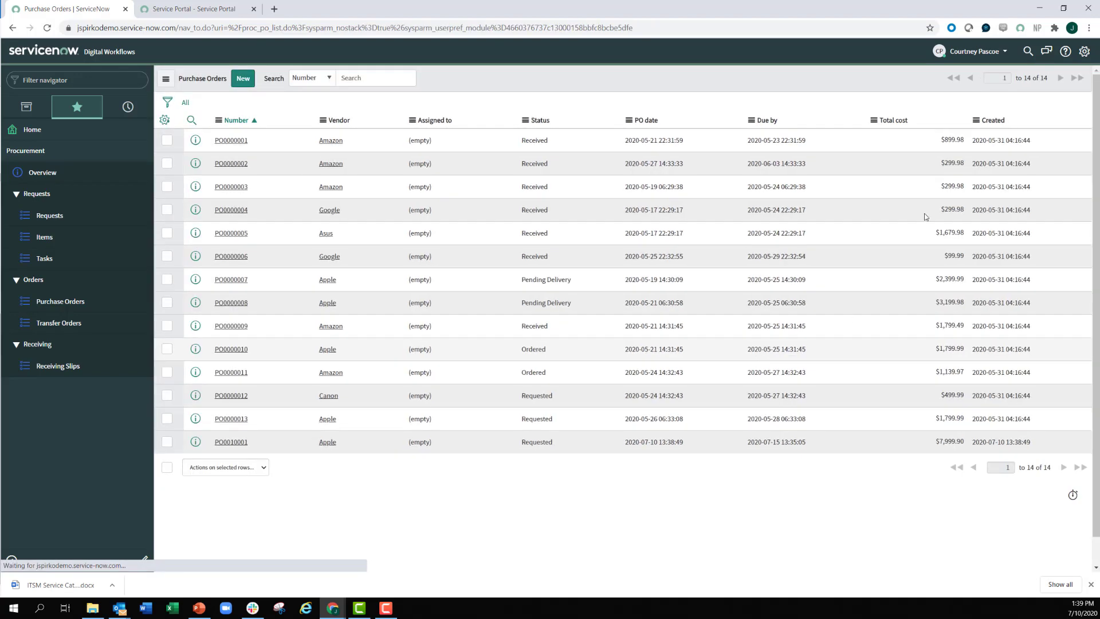
Sort the purchase orders by Created in descending order and open the newest one to check its receiving slips and line items.
{"action": "left_click", "coordinate": [980, 126]}
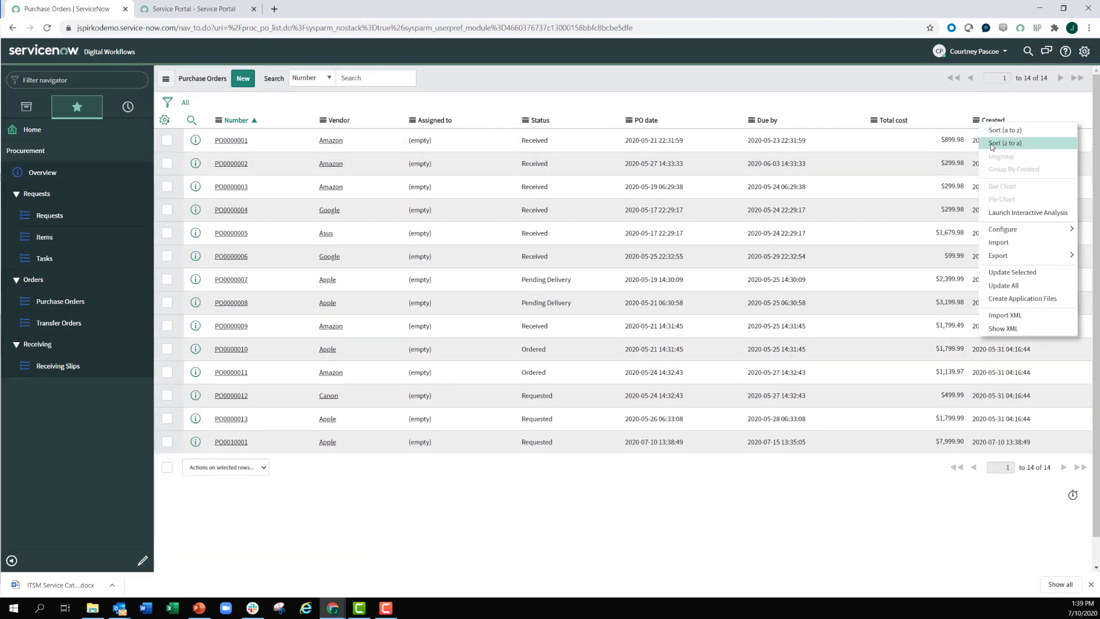
{"action": "left_click", "coordinate": [996, 147]}
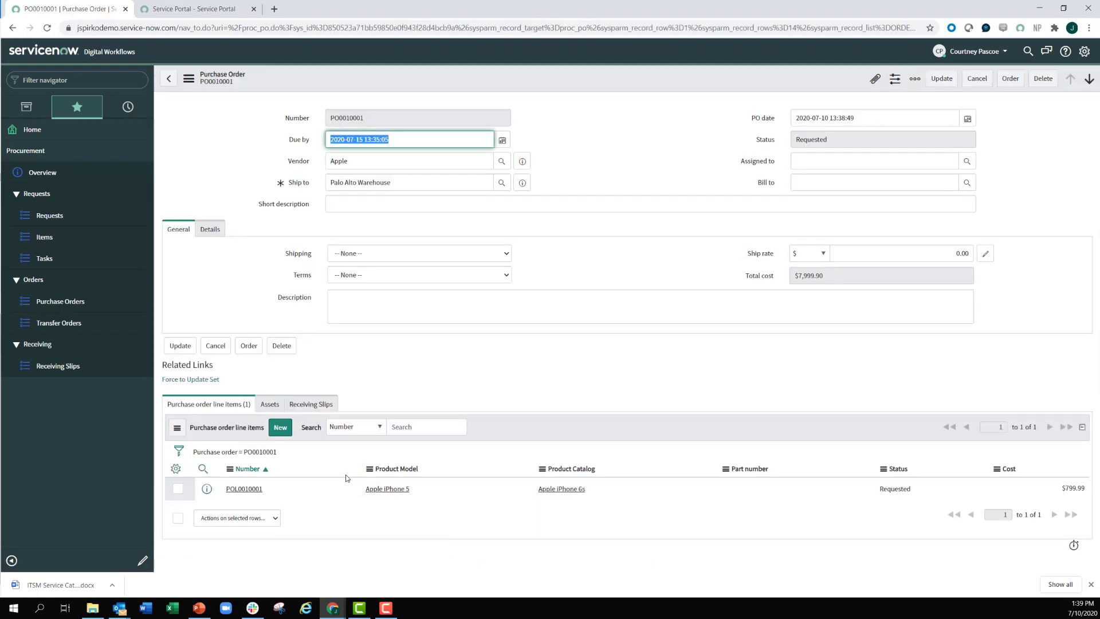
{"action": "left_click", "coordinate": [322, 404]}
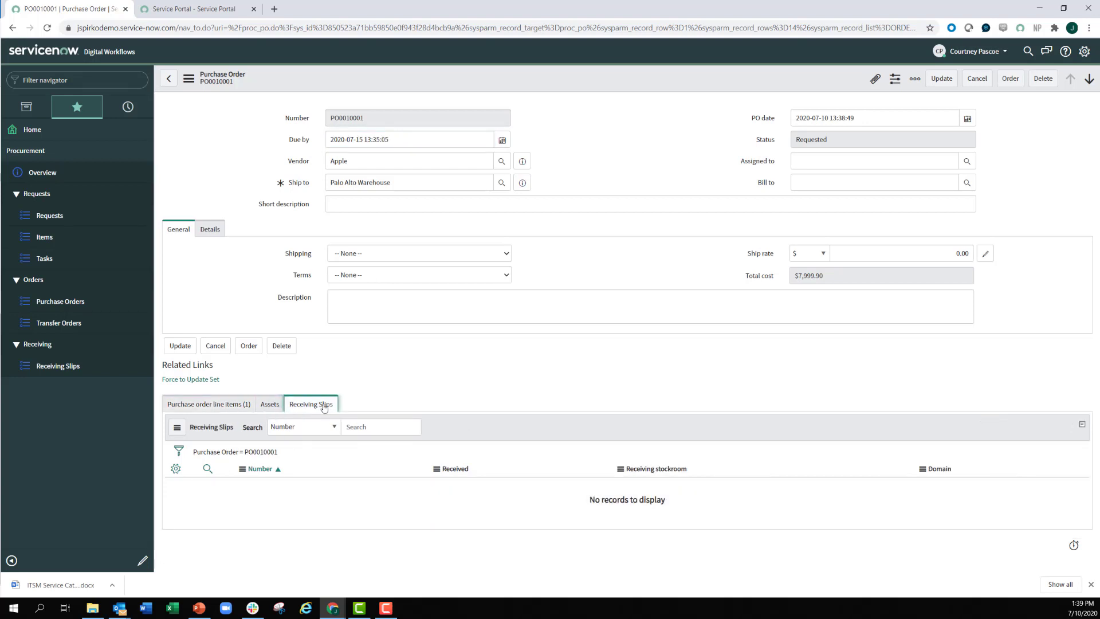
{"action": "left_click", "coordinate": [197, 406]}
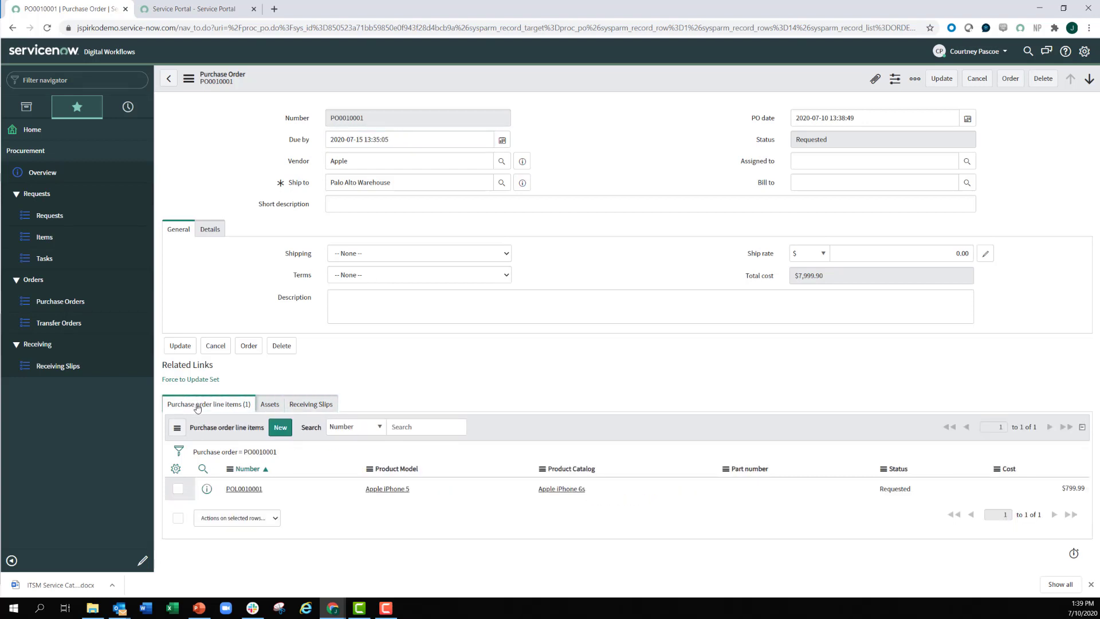